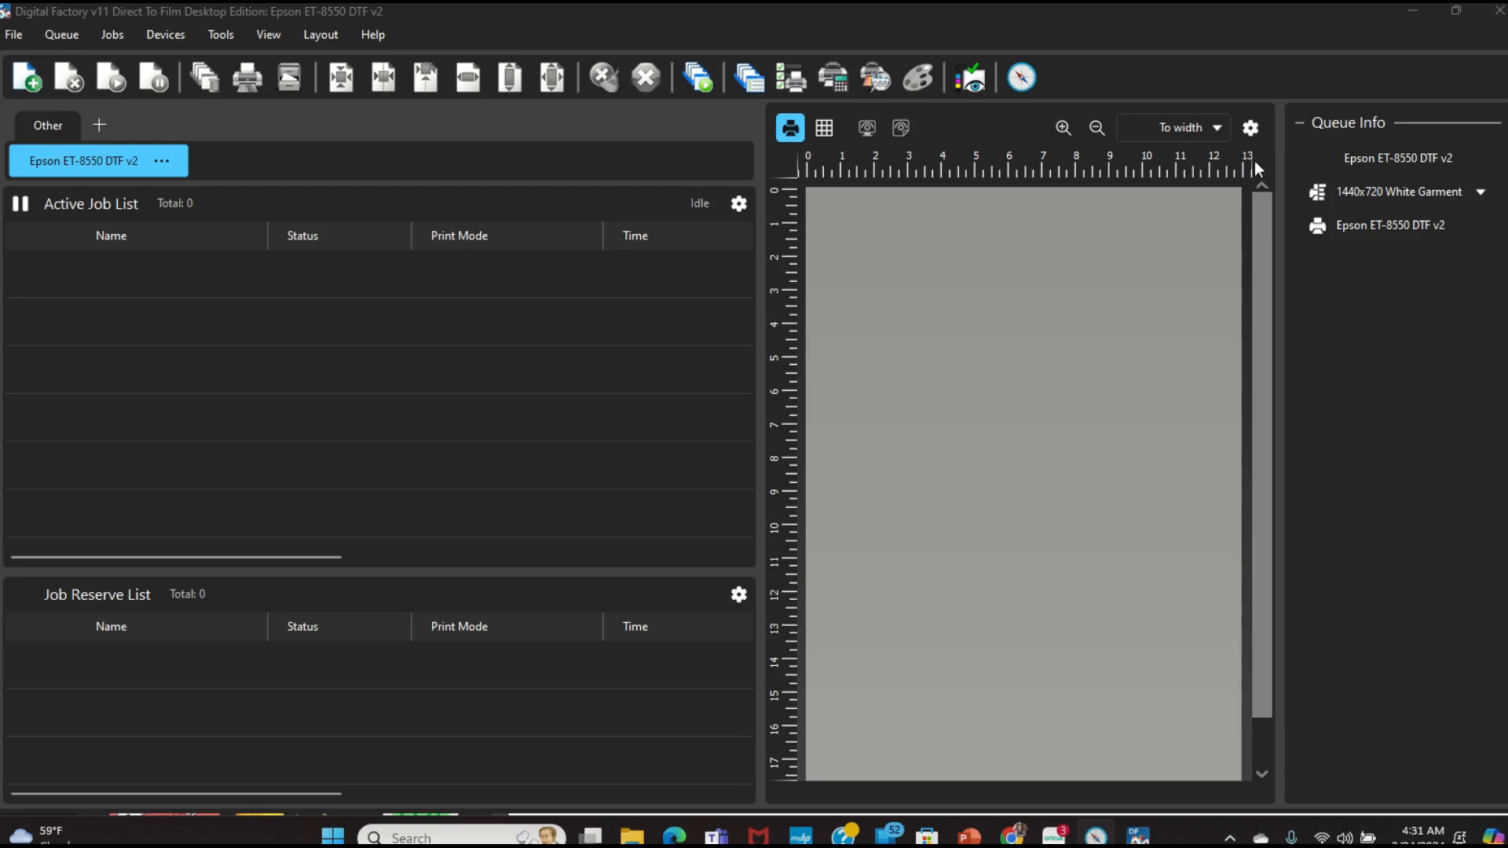
Import the PNG file "Untitled design (9)" from Downloads into the Epson ET-8550 DTF v2 queue and dismiss the image-resolution notice.
{"action": "scroll", "coordinate": [1005, 649], "scroll_direction": "down", "scroll_amount": 2}
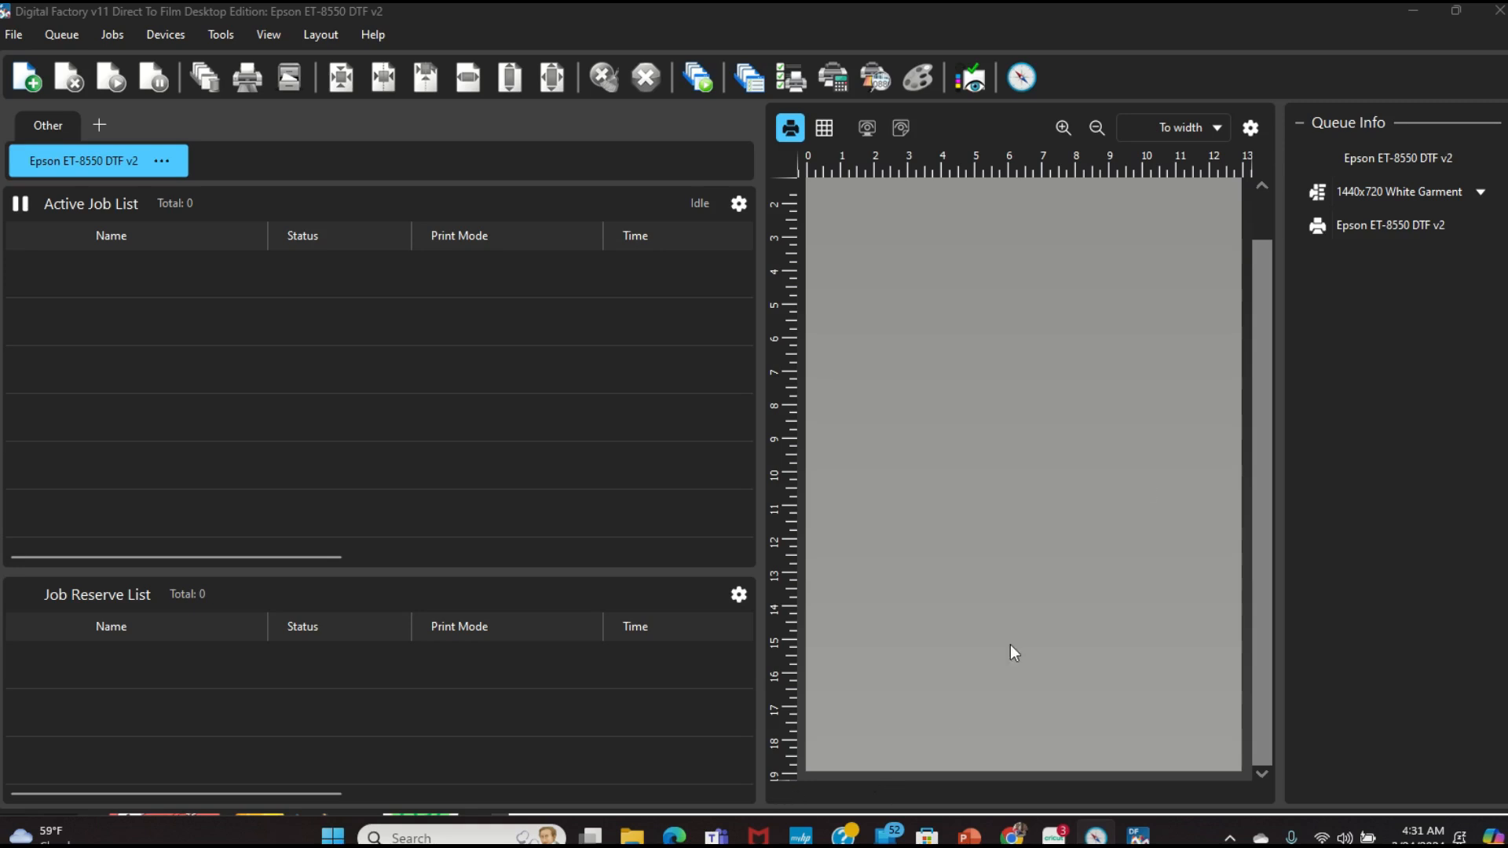
{"action": "scroll", "coordinate": [1109, 549], "scroll_direction": "up", "scroll_amount": 2}
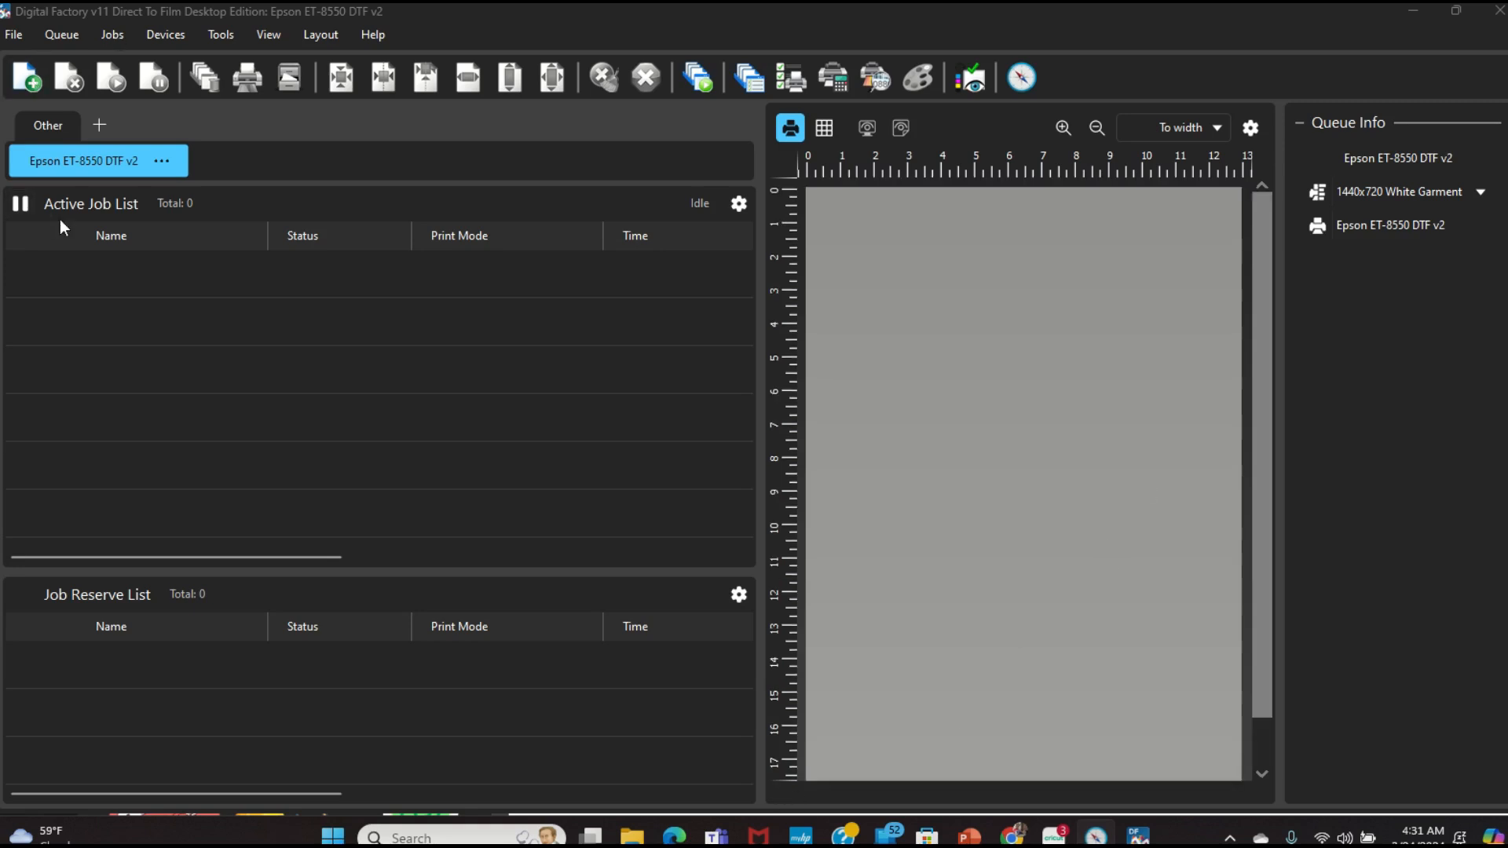
{"action": "left_click", "coordinate": [29, 79]}
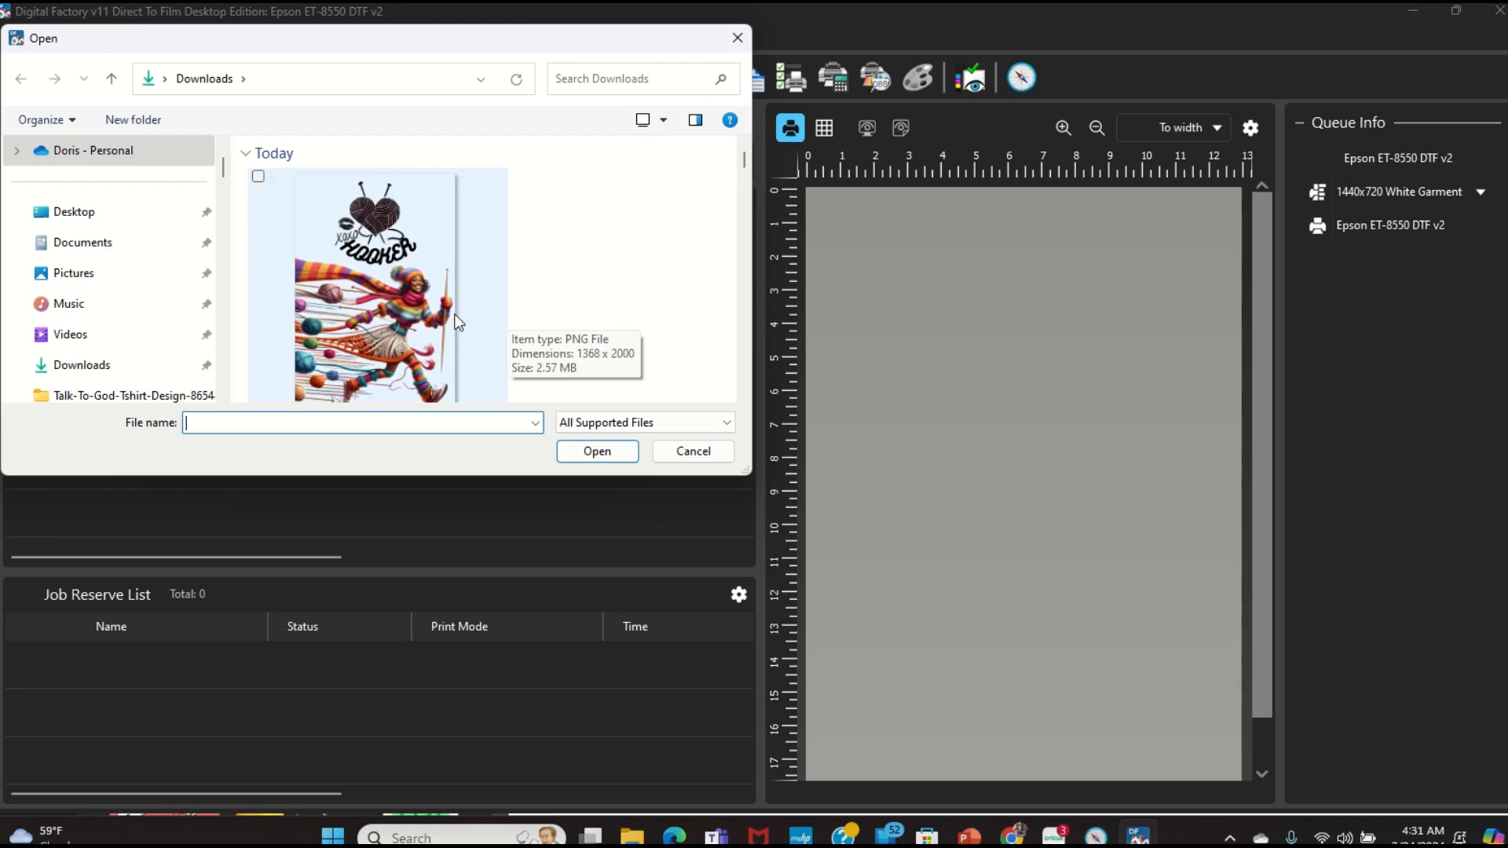
{"action": "left_click", "coordinate": [406, 284]}
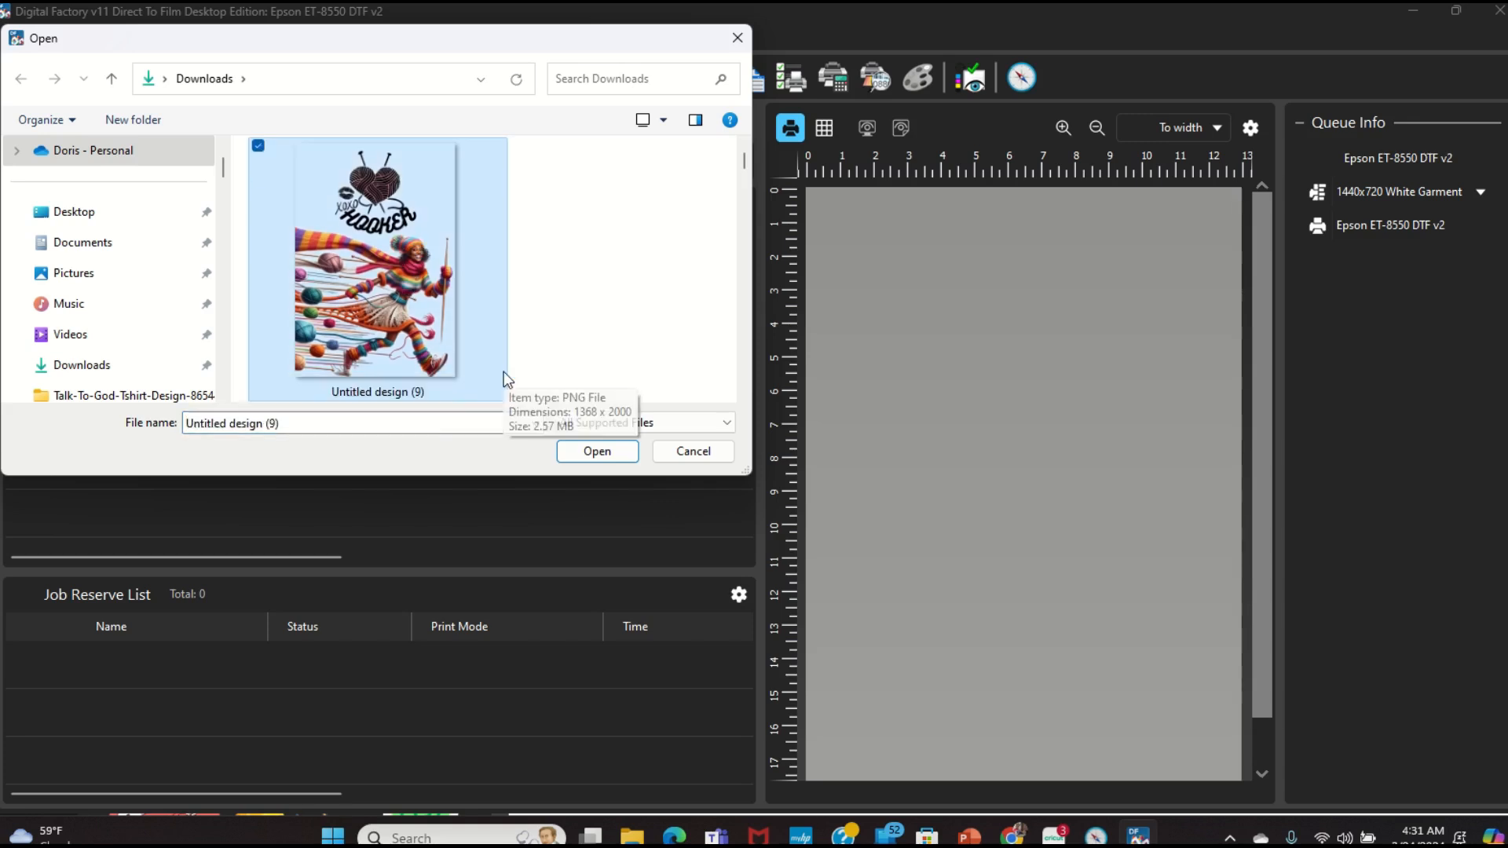
{"action": "left_click", "coordinate": [607, 459]}
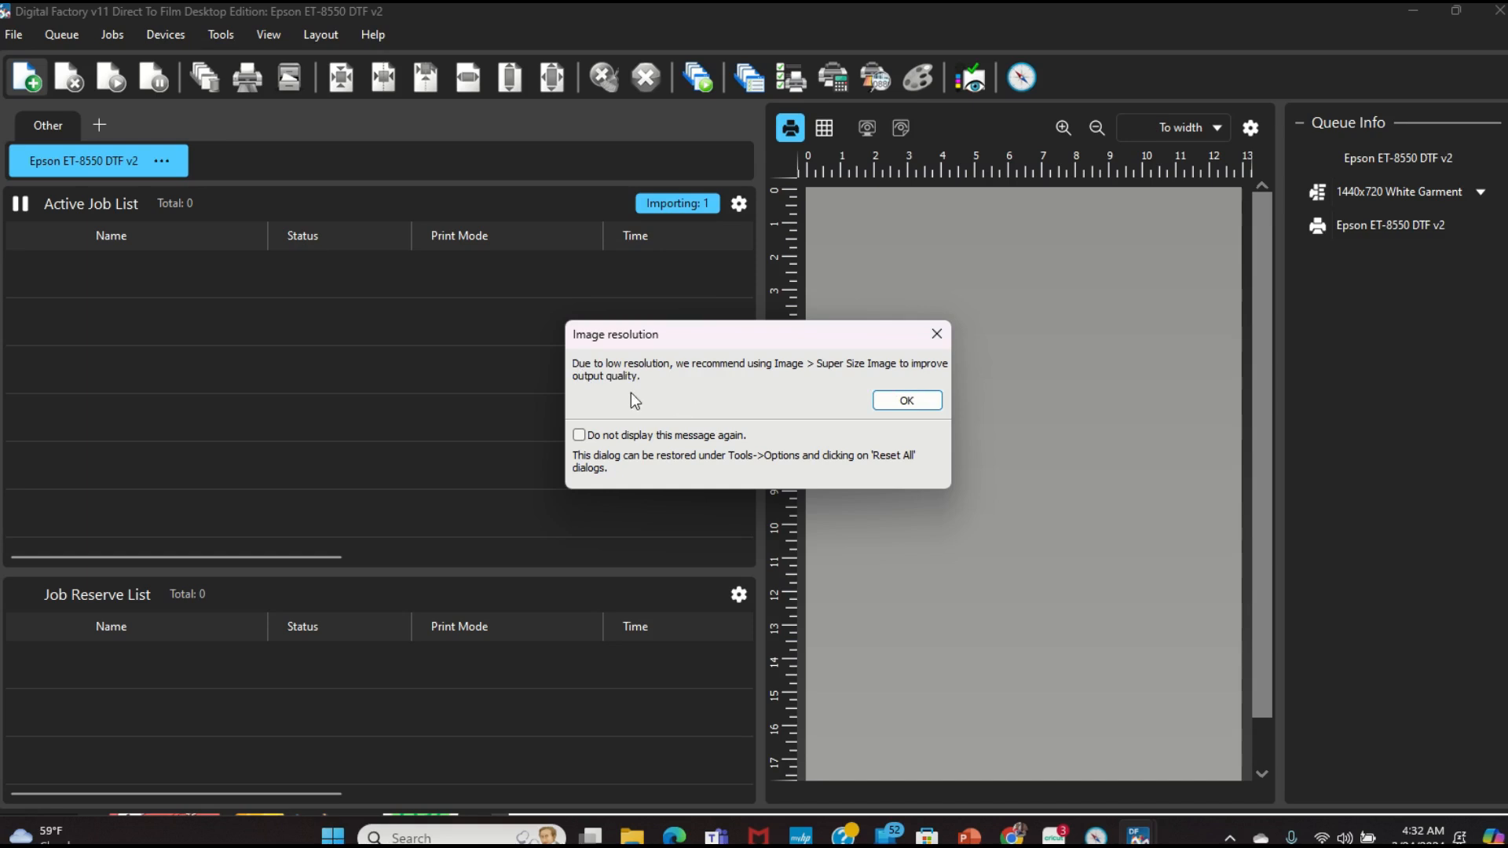
{"action": "left_click", "coordinate": [878, 403]}
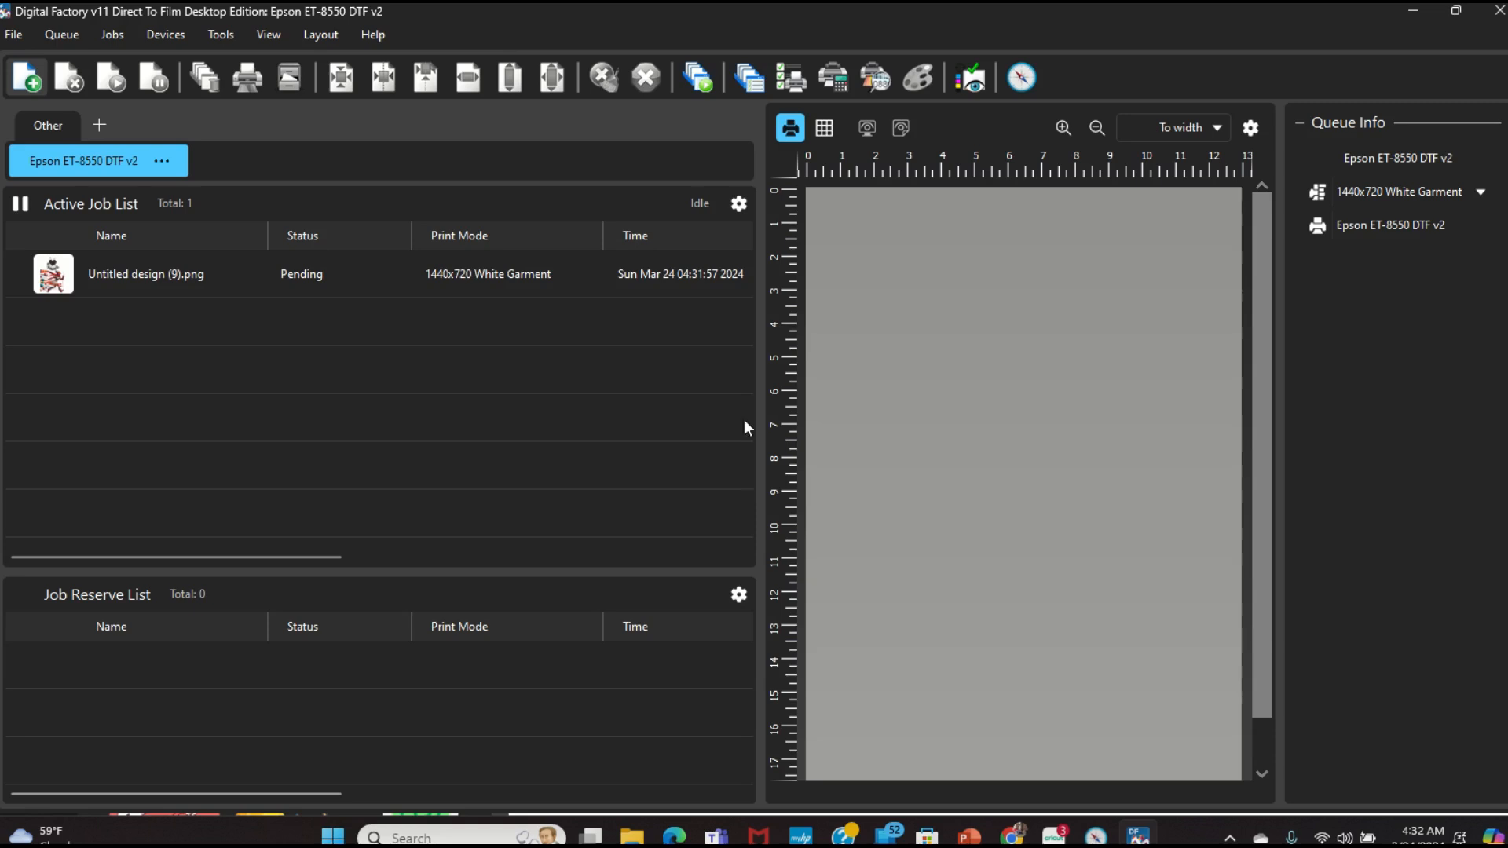
Super-size the imported design to a resolution of 300, keeping the default sharpening and de-noising settings.
{"action": "left_click", "coordinate": [473, 272]}
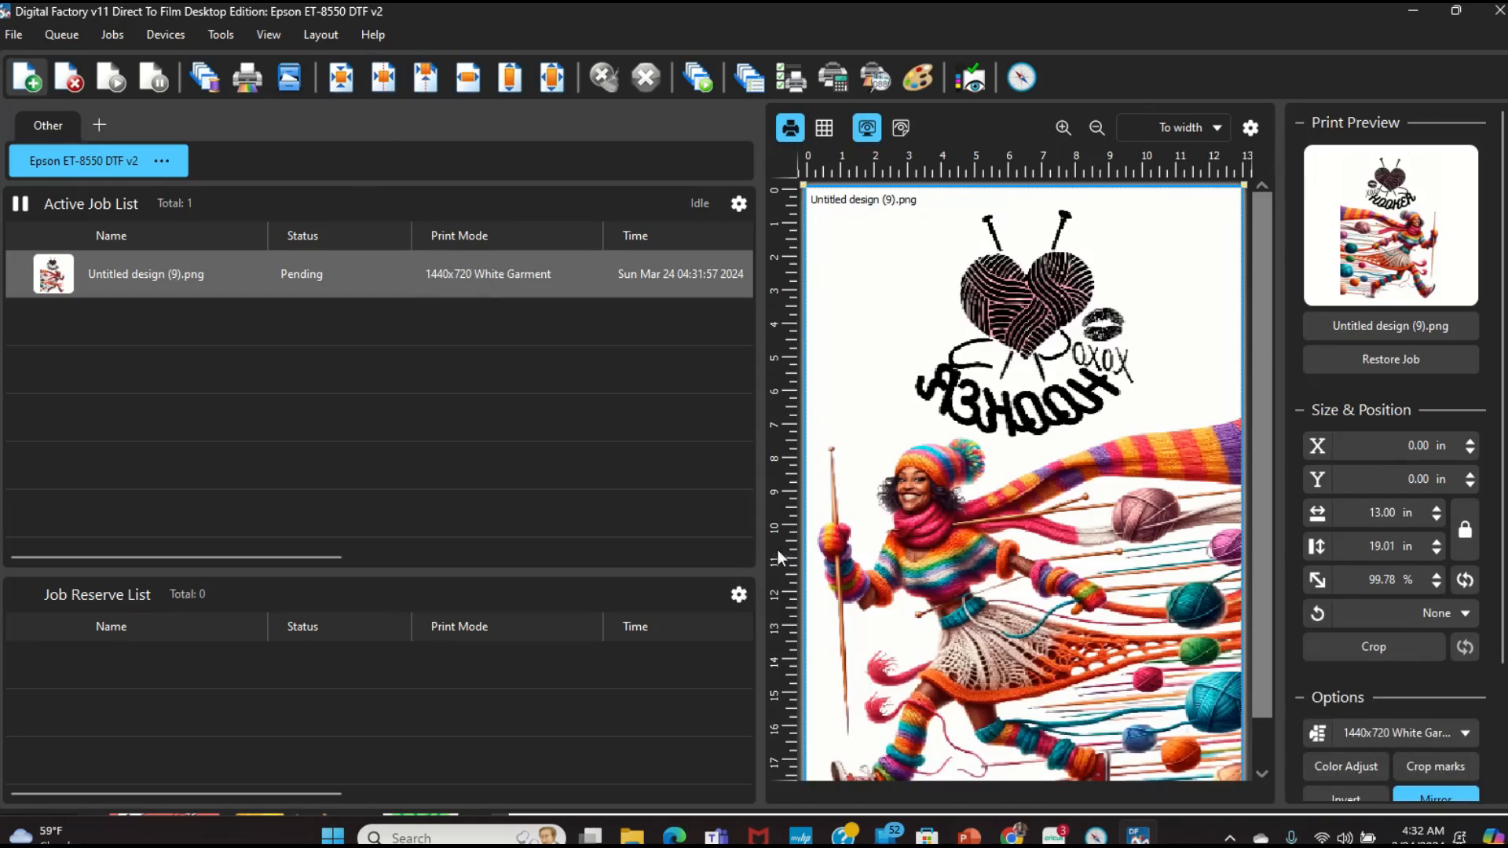
{"action": "scroll", "coordinate": [1046, 506], "scroll_direction": "down", "scroll_amount": 1}
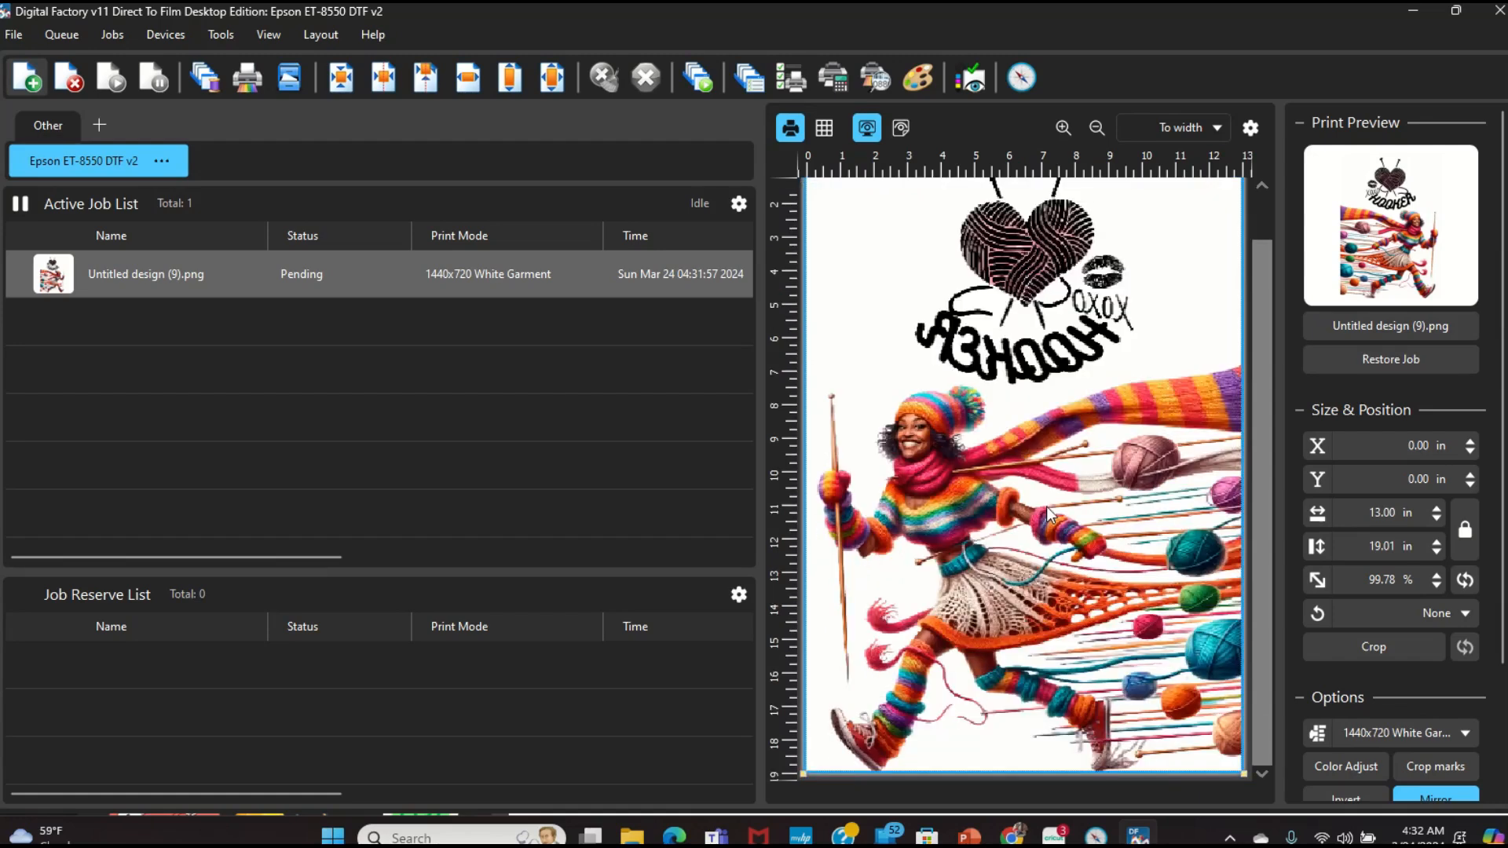
{"action": "scroll", "coordinate": [1047, 506], "scroll_direction": "up", "scroll_amount": 1}
{"action": "scroll", "coordinate": [1047, 507], "scroll_direction": "down", "scroll_amount": 1}
{"action": "right_click", "coordinate": [944, 262]}
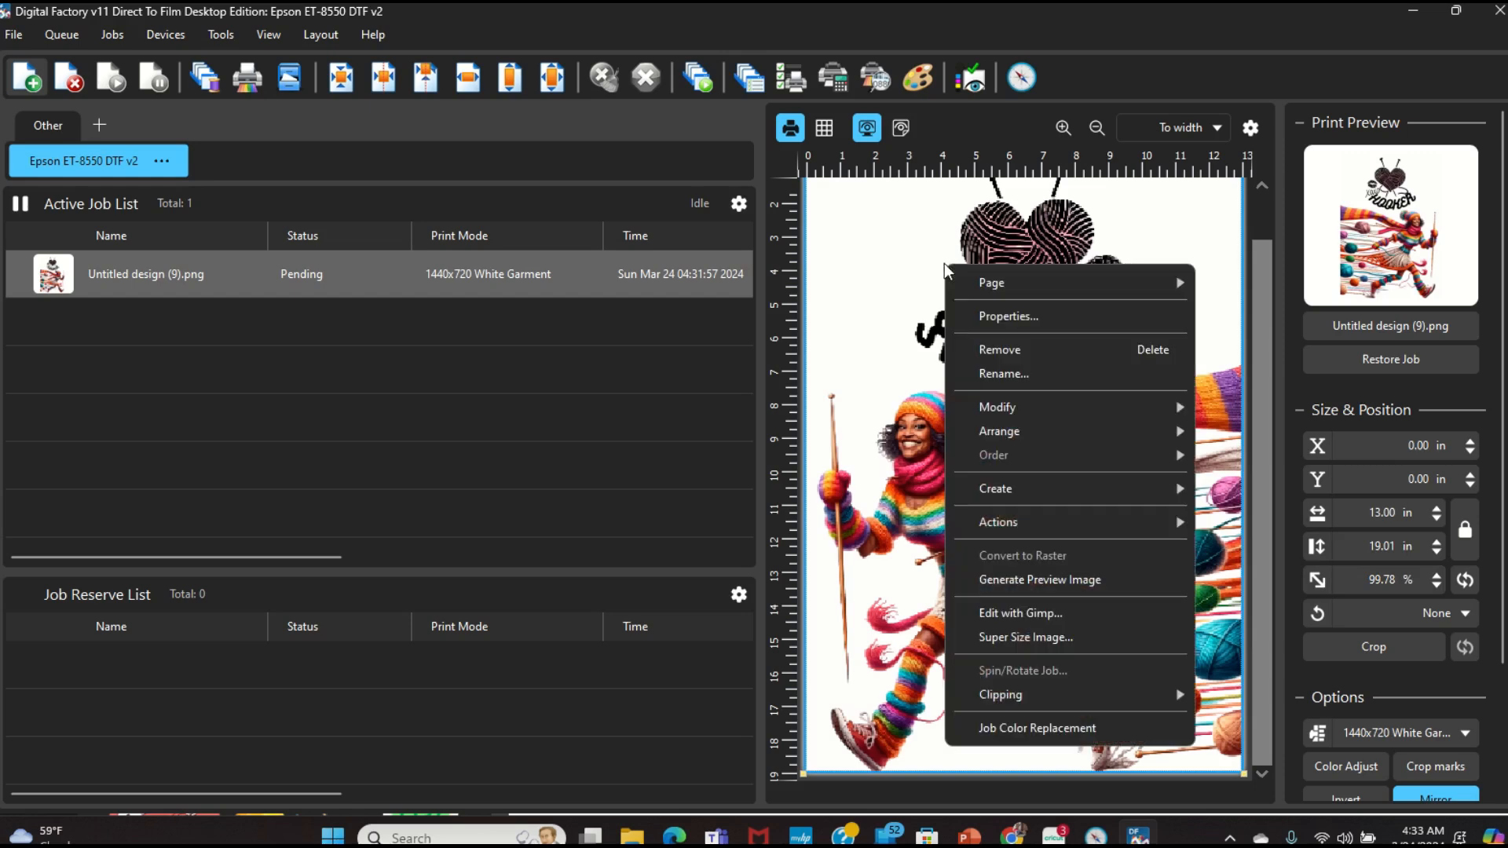
{"action": "left_click", "coordinate": [1005, 638]}
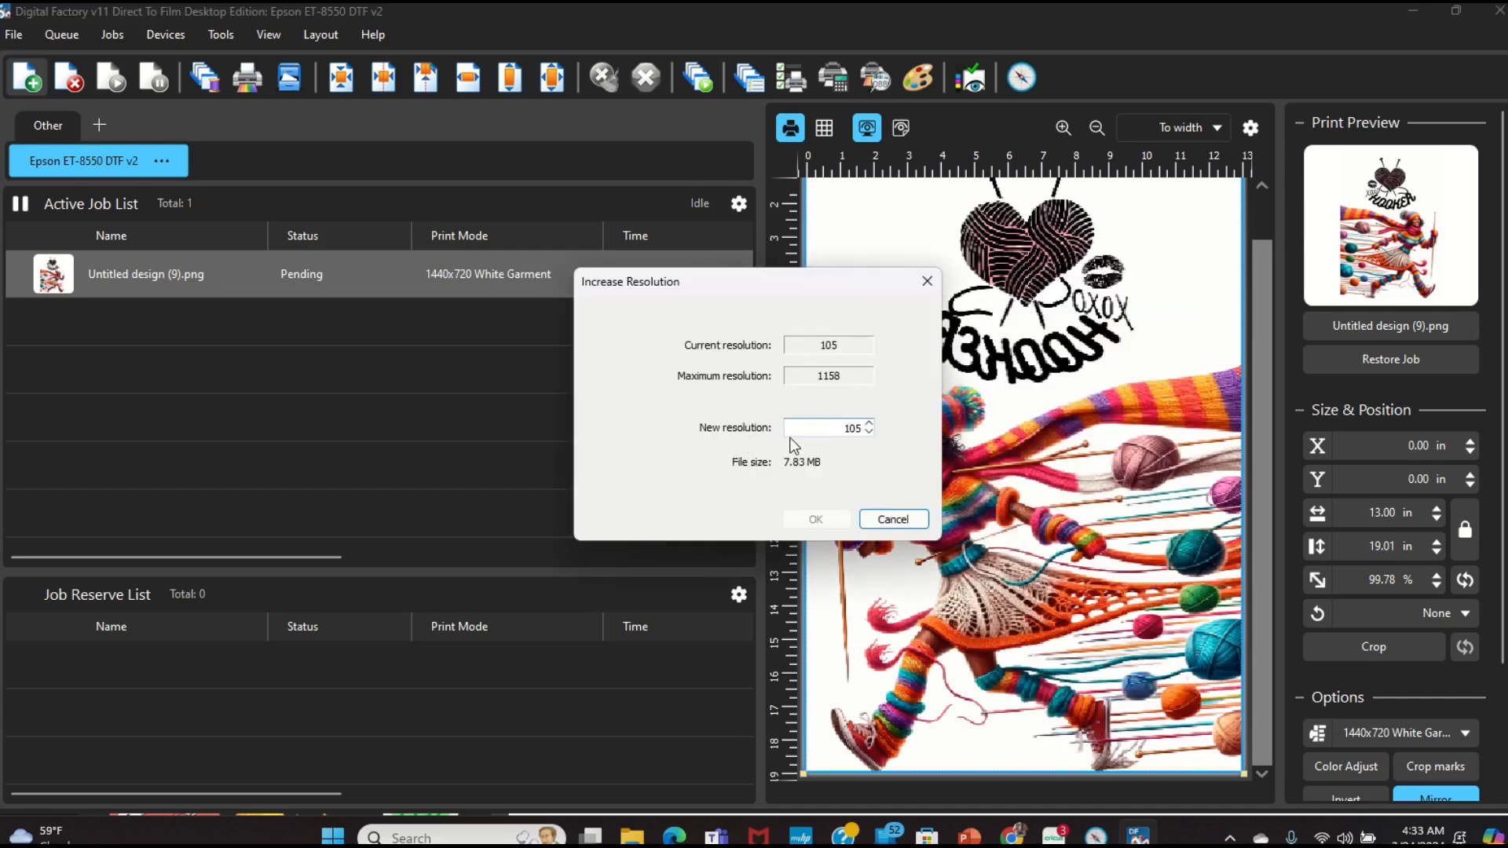
{"action": "left_click_drag", "start_coordinate": [836, 429], "coordinate": [903, 442]}
{"action": "type", "text": "300"}
{"action": "left_click", "coordinate": [825, 523]}
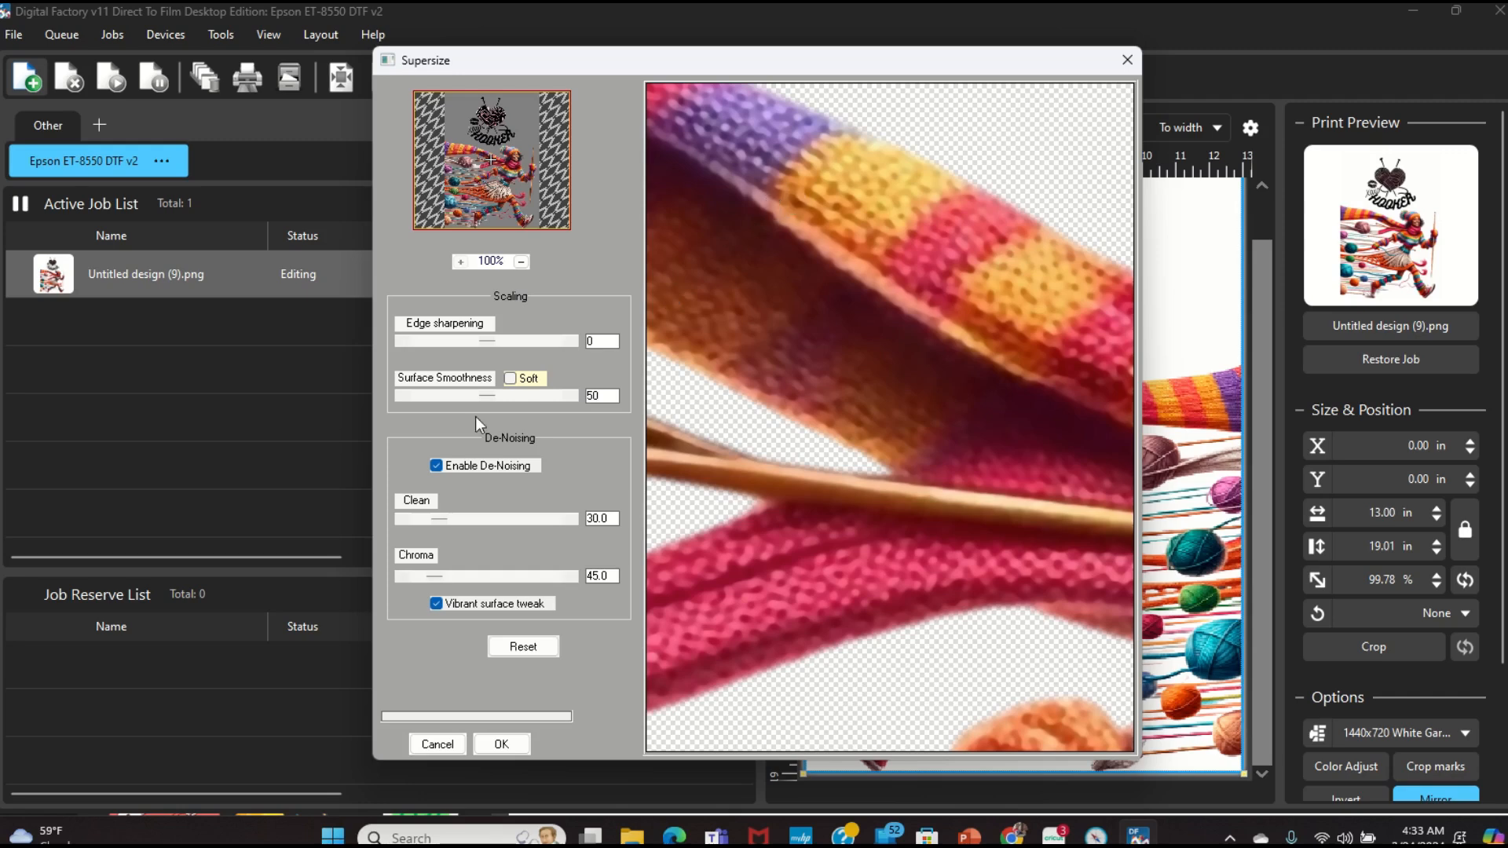
{"action": "left_click", "coordinate": [502, 744]}
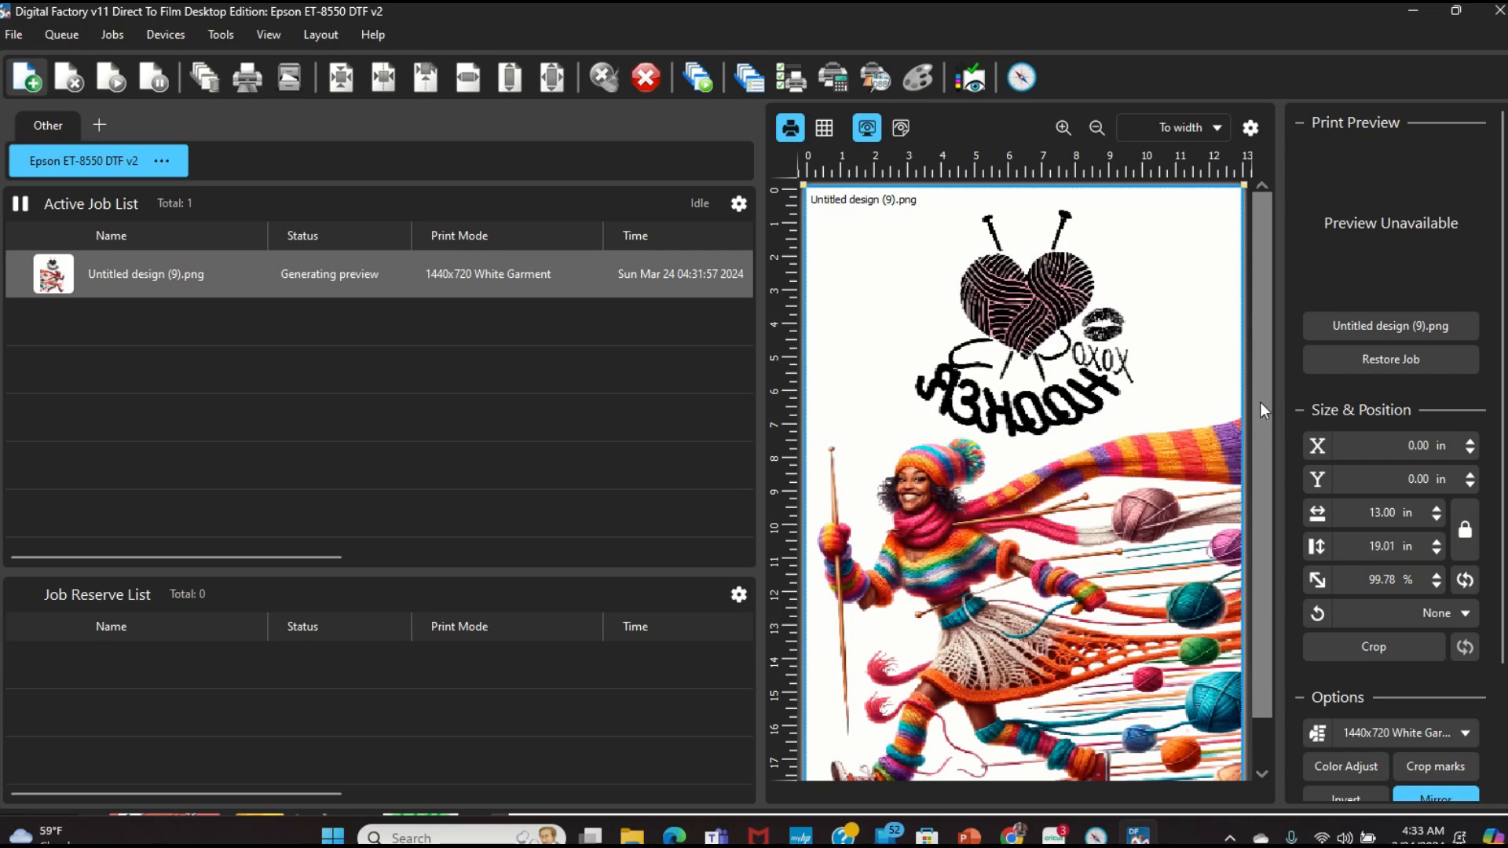
Unlock the design's proportions and set its width to 12.00 in.
{"action": "scroll", "coordinate": [1247, 506], "scroll_direction": "down", "scroll_amount": 2}
{"action": "scroll", "coordinate": [1252, 633], "scroll_direction": "up", "scroll_amount": 2}
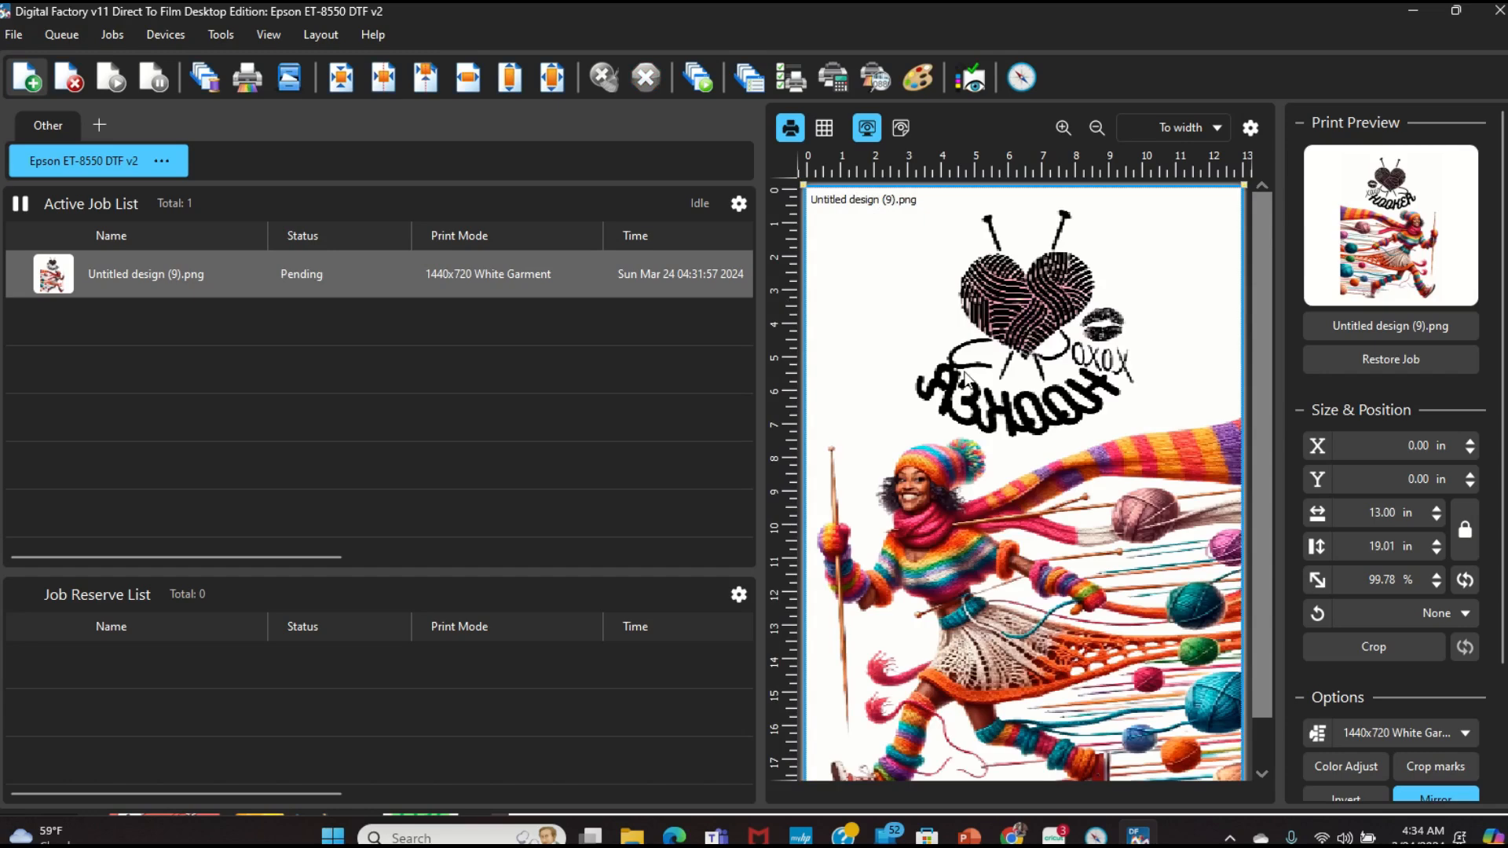
{"action": "scroll", "coordinate": [1022, 447], "scroll_direction": "down", "scroll_amount": 1}
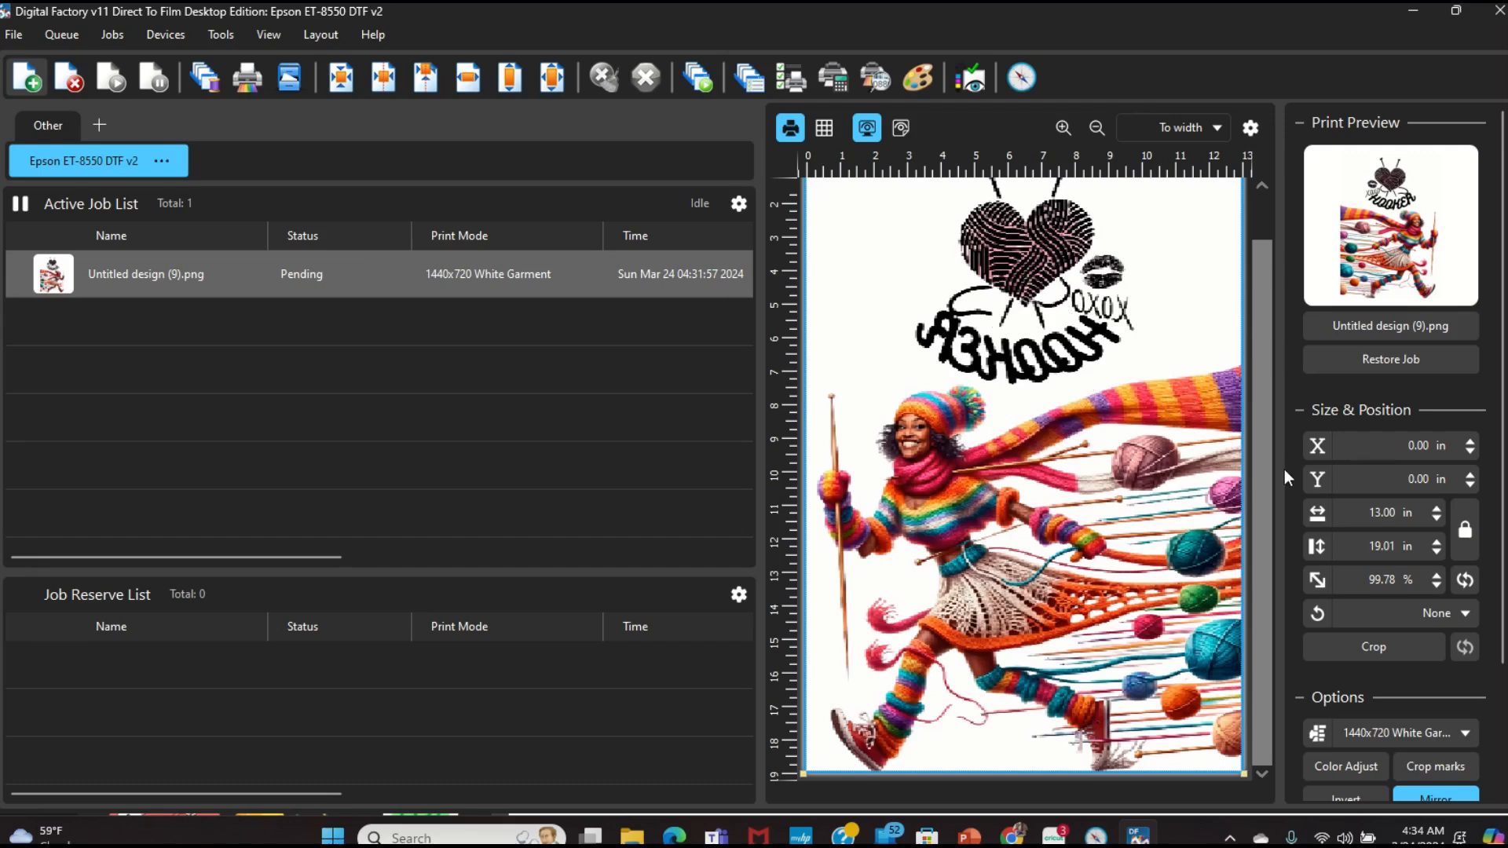
{"action": "left_click_drag", "start_coordinate": [1267, 492], "coordinate": [1255, 399]}
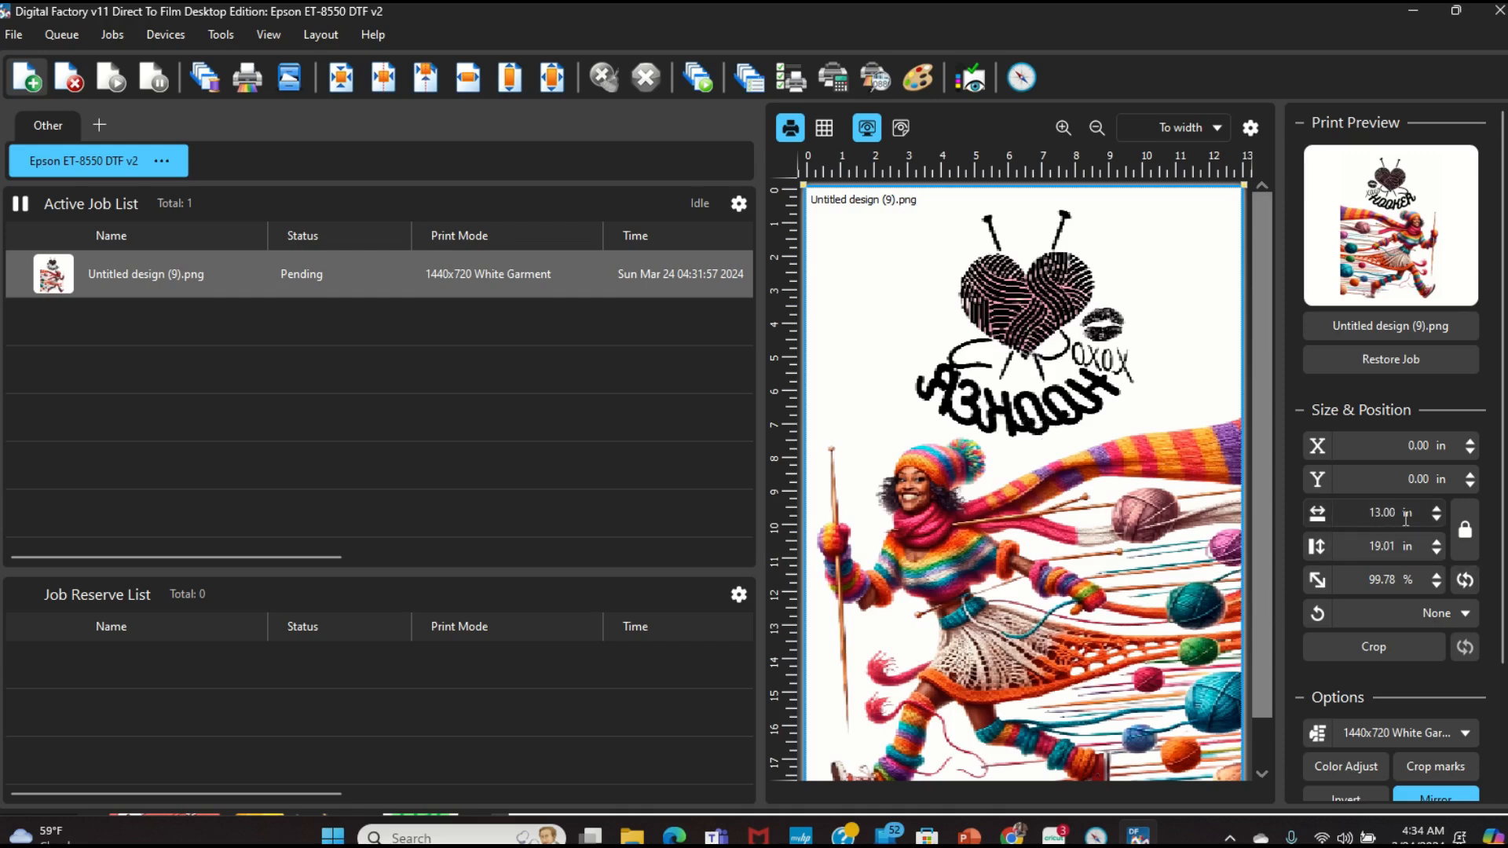
{"action": "left_click", "coordinate": [1466, 535]}
{"action": "double_click", "coordinate": [1384, 512]}
{"action": "type", "text": "12.0"}
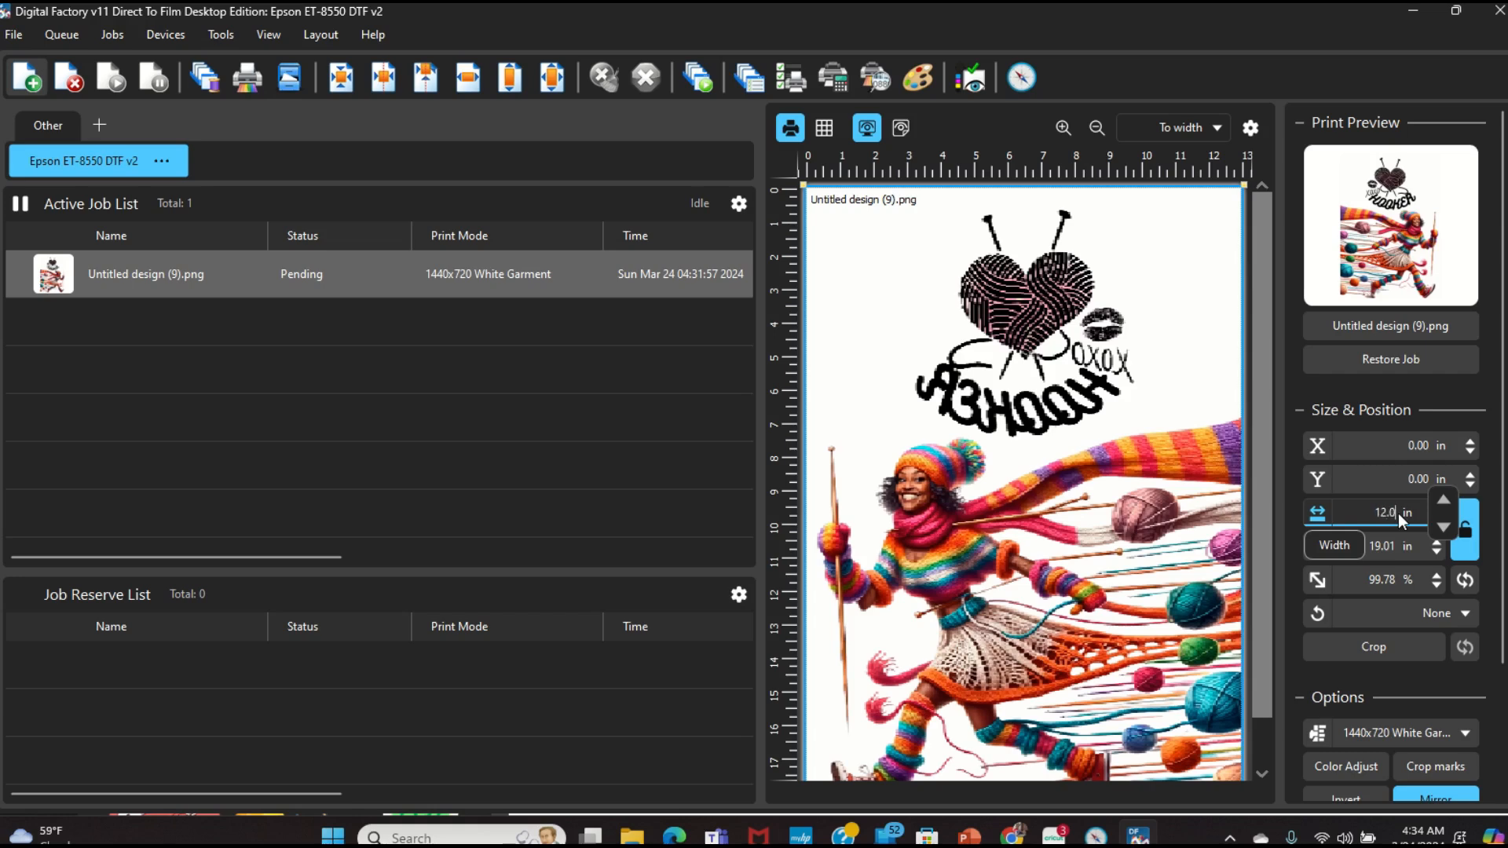
{"action": "type", "text": "0"}
{"action": "key", "text": "Return"}
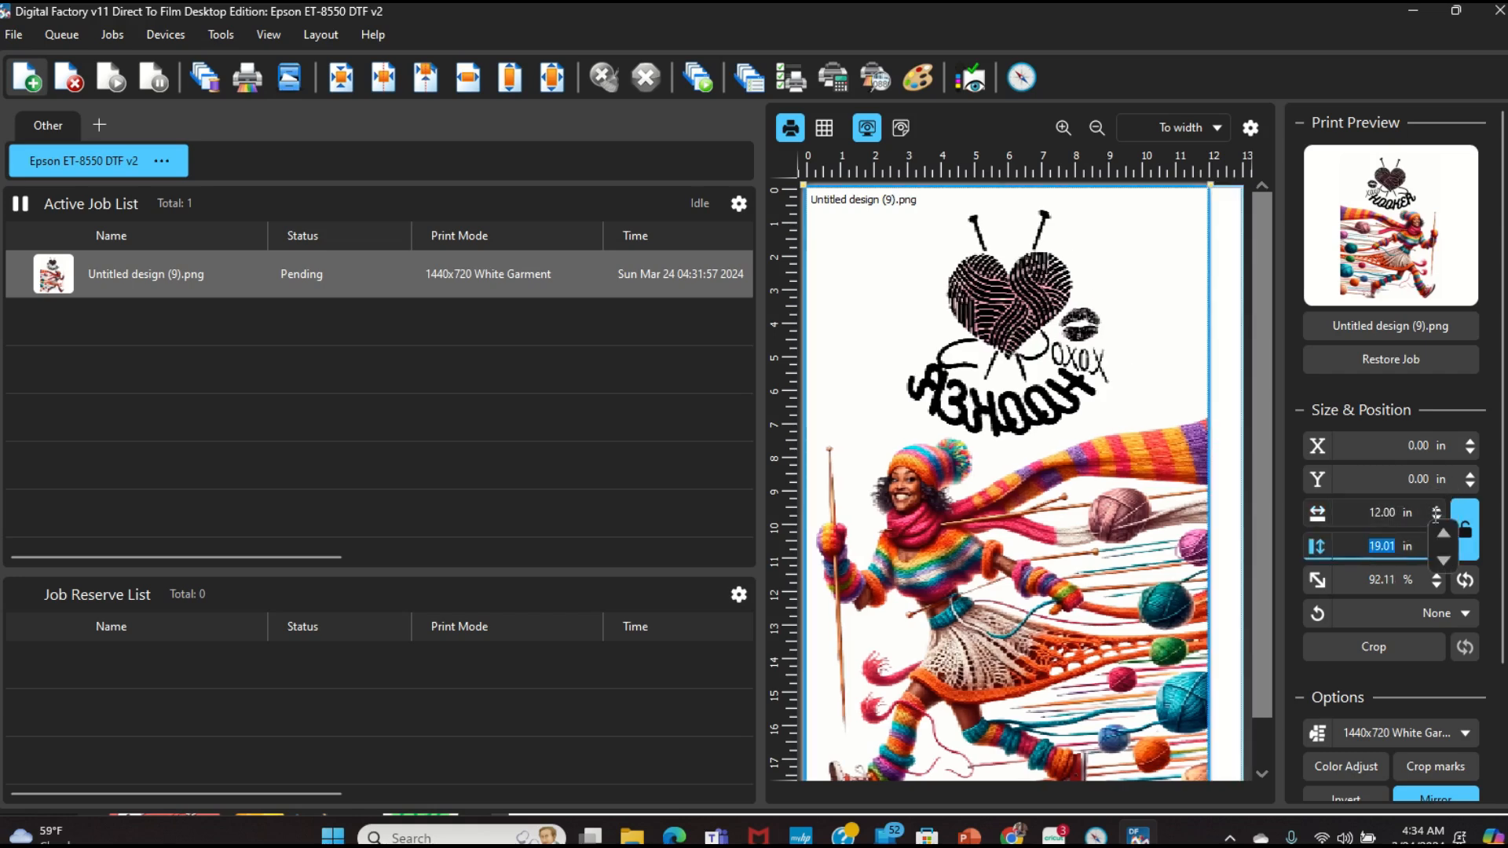
Set the design's height to 17.50 in and check how it fits on the page.
{"action": "double_click", "coordinate": [1366, 546]}
{"action": "type", "text": "17.5"}
{"action": "key", "text": "Tab"}
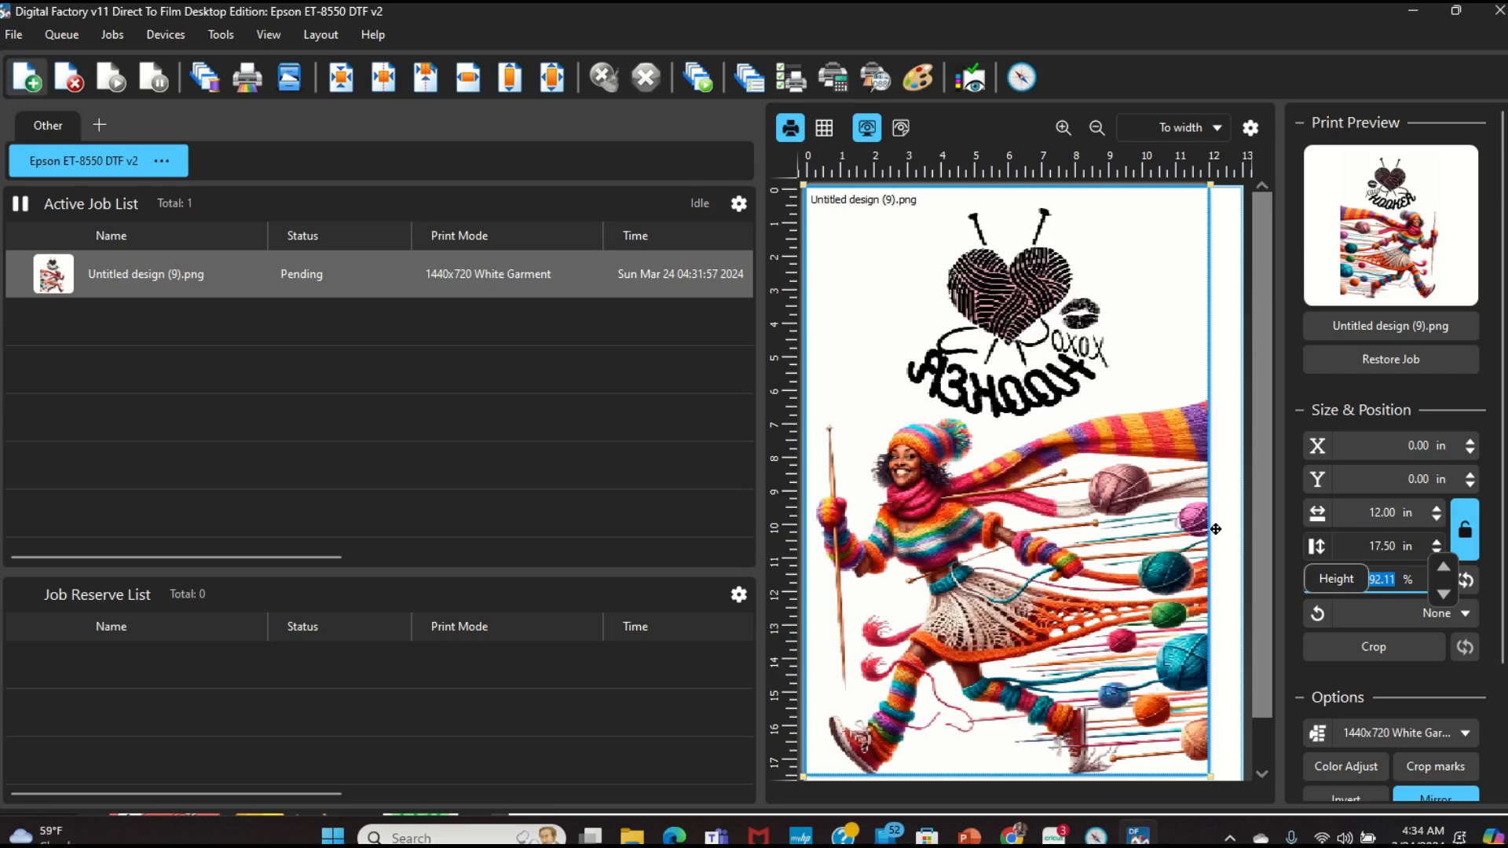
{"action": "scroll", "coordinate": [1261, 616], "scroll_direction": "down", "scroll_amount": 1}
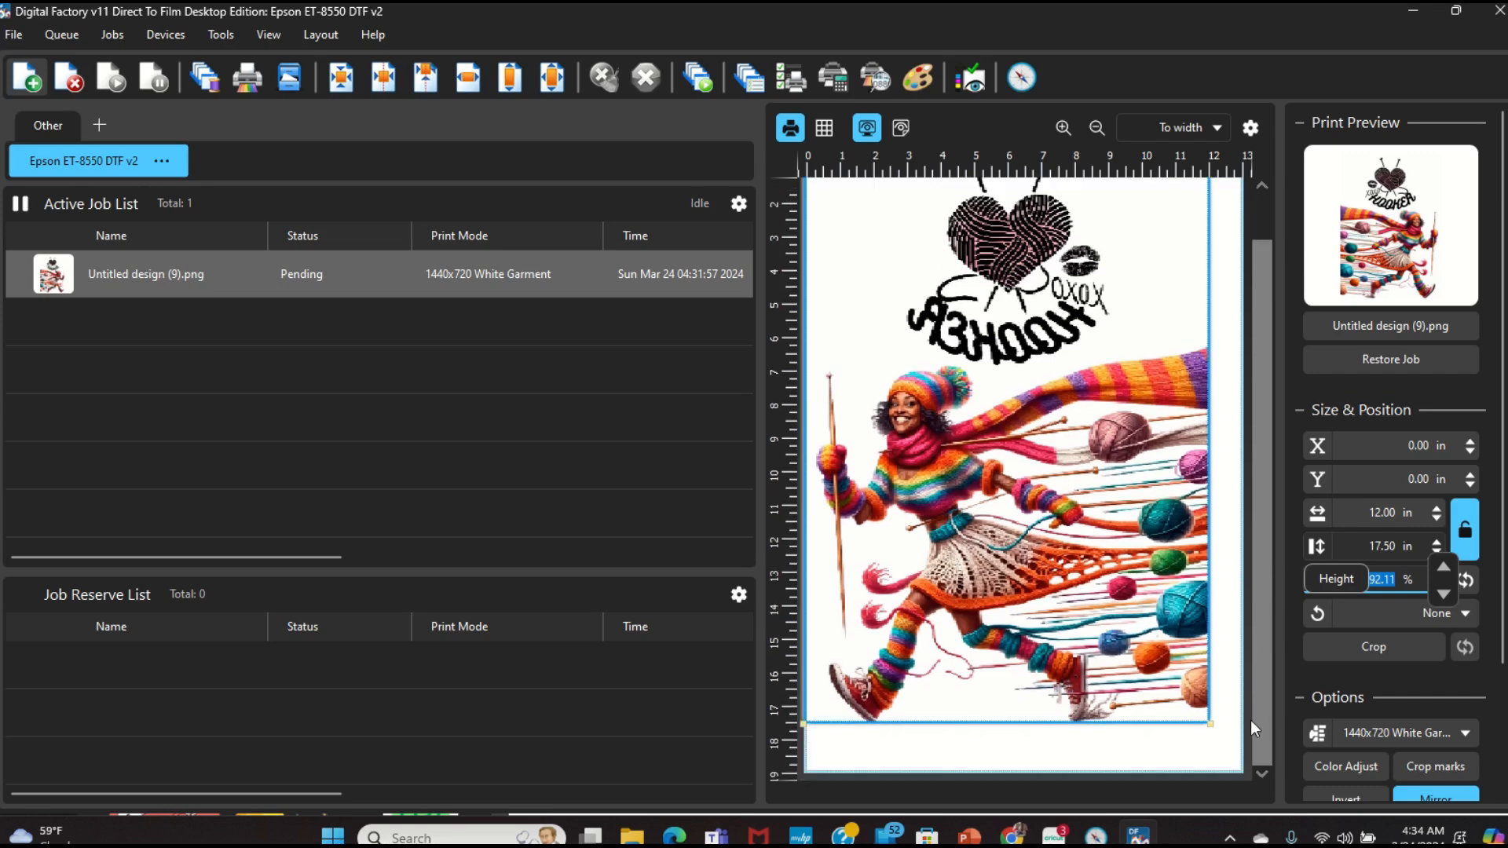
{"action": "scroll", "coordinate": [1250, 720], "scroll_direction": "up", "scroll_amount": 1}
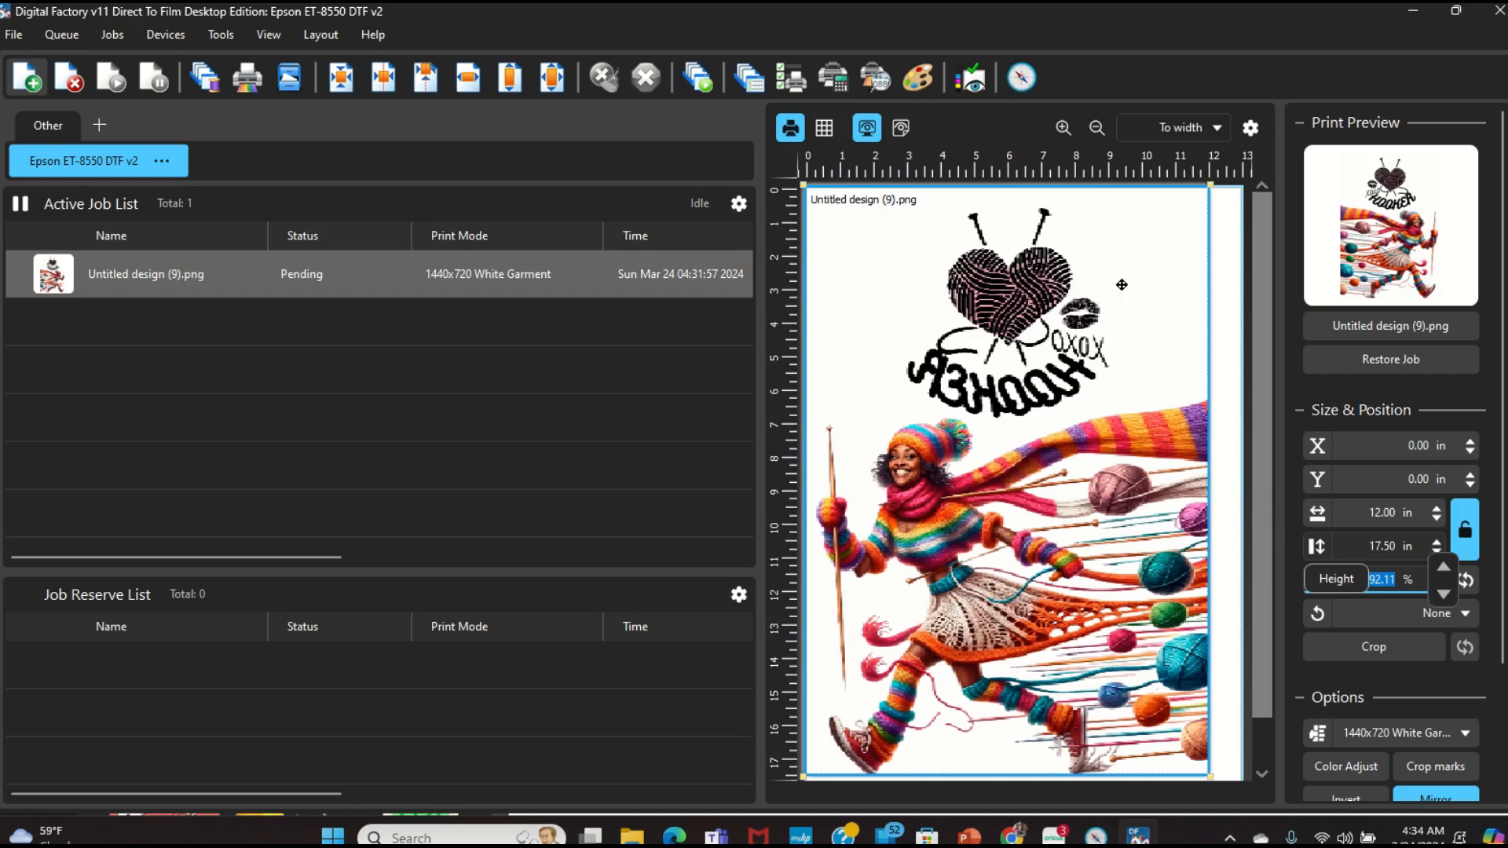
Center the design horizontally at the top edge of the page and check the space around it.
{"action": "left_click", "coordinate": [425, 79]}
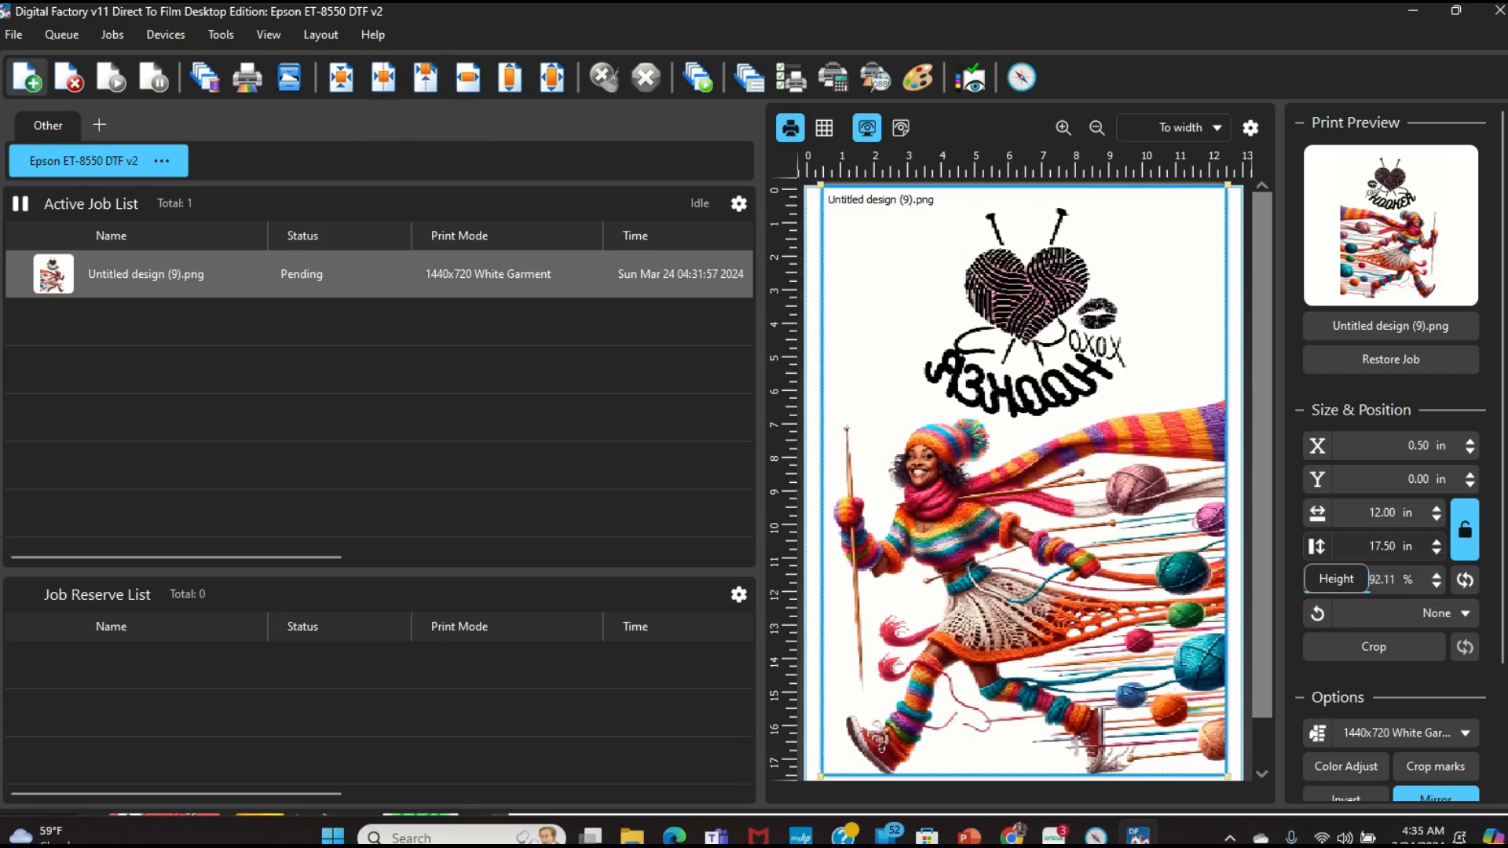
{"action": "left_click_drag", "start_coordinate": [1263, 664], "coordinate": [1269, 730]}
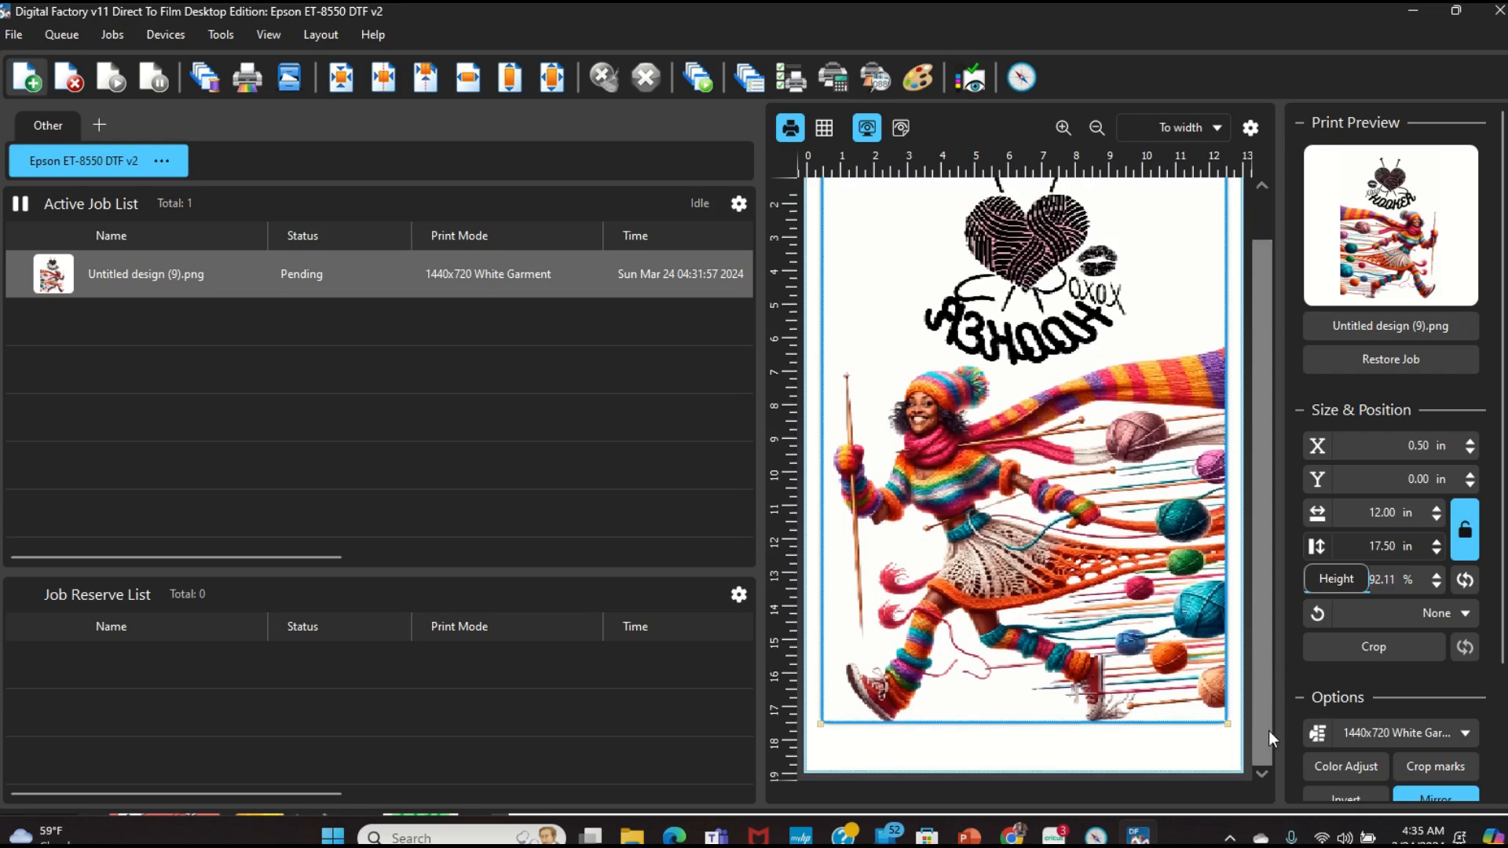
{"action": "left_click", "coordinate": [1052, 763]}
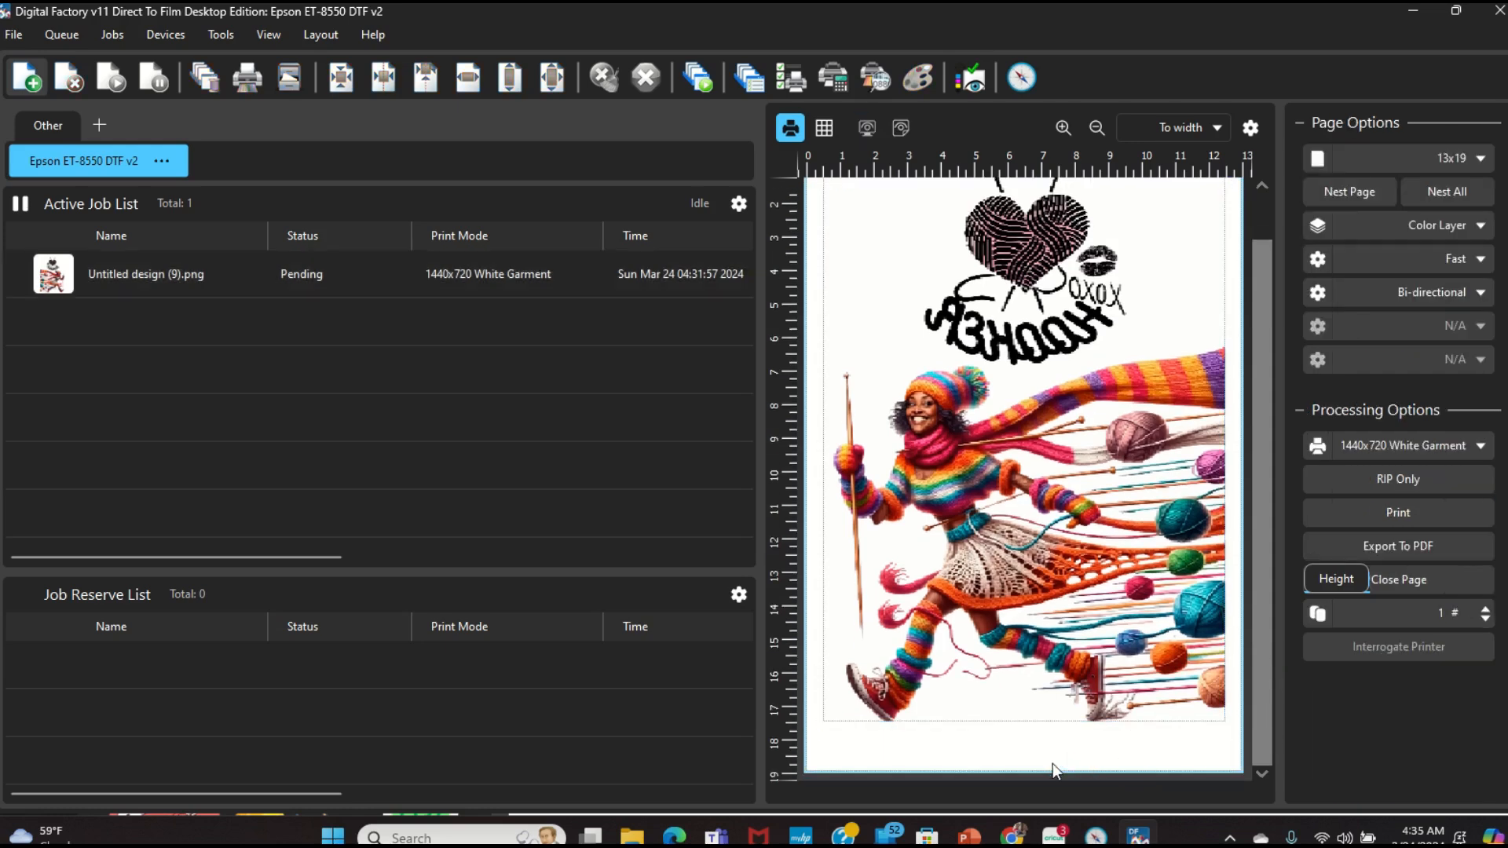
{"action": "left_click", "coordinate": [1091, 360]}
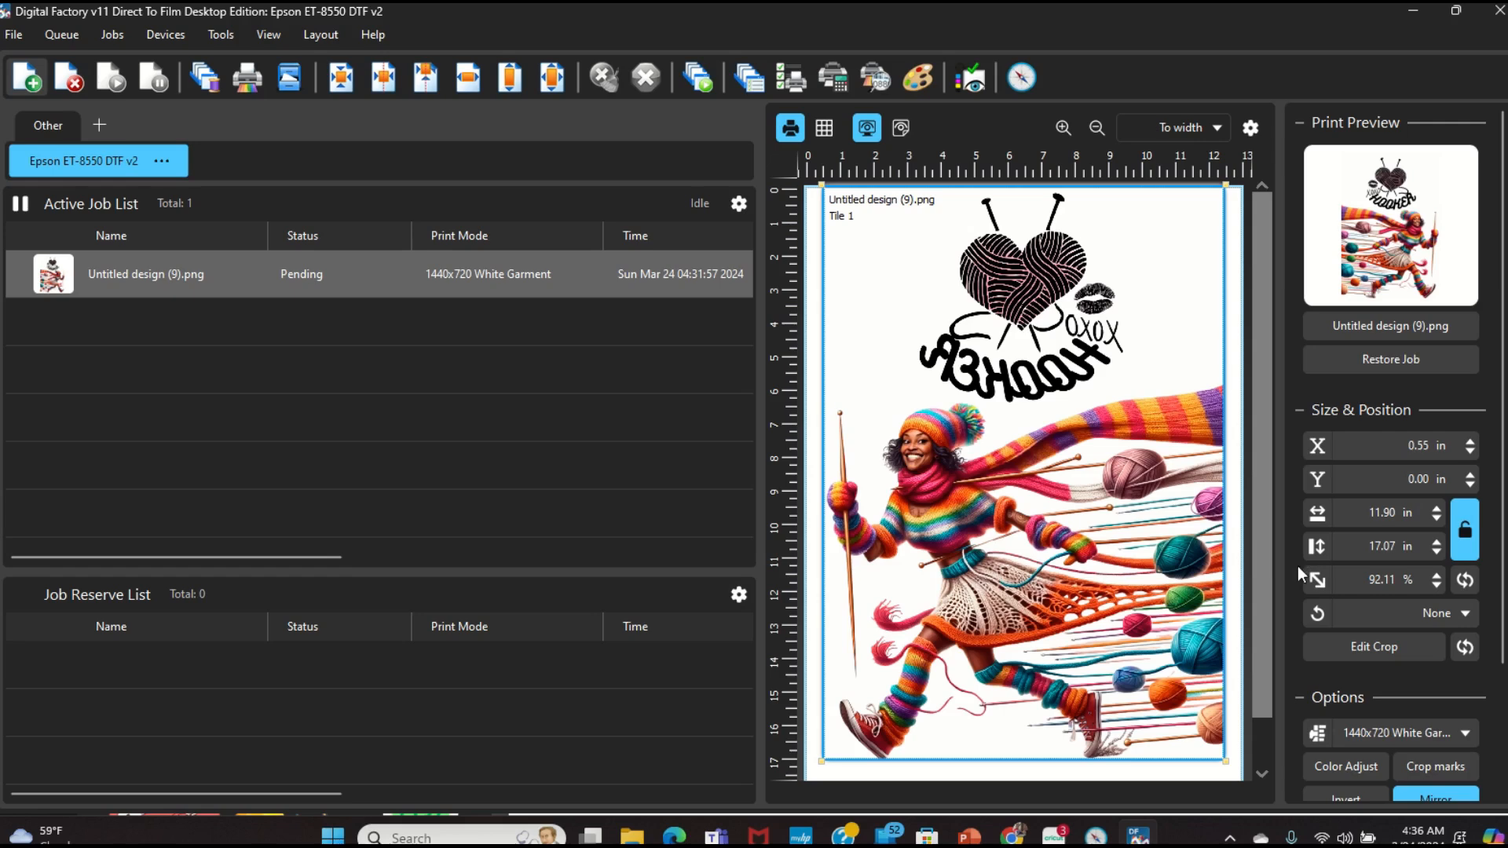
Reselect the cropped design on the page and set its width to 12.00 in.
{"action": "left_click", "coordinate": [1039, 664]}
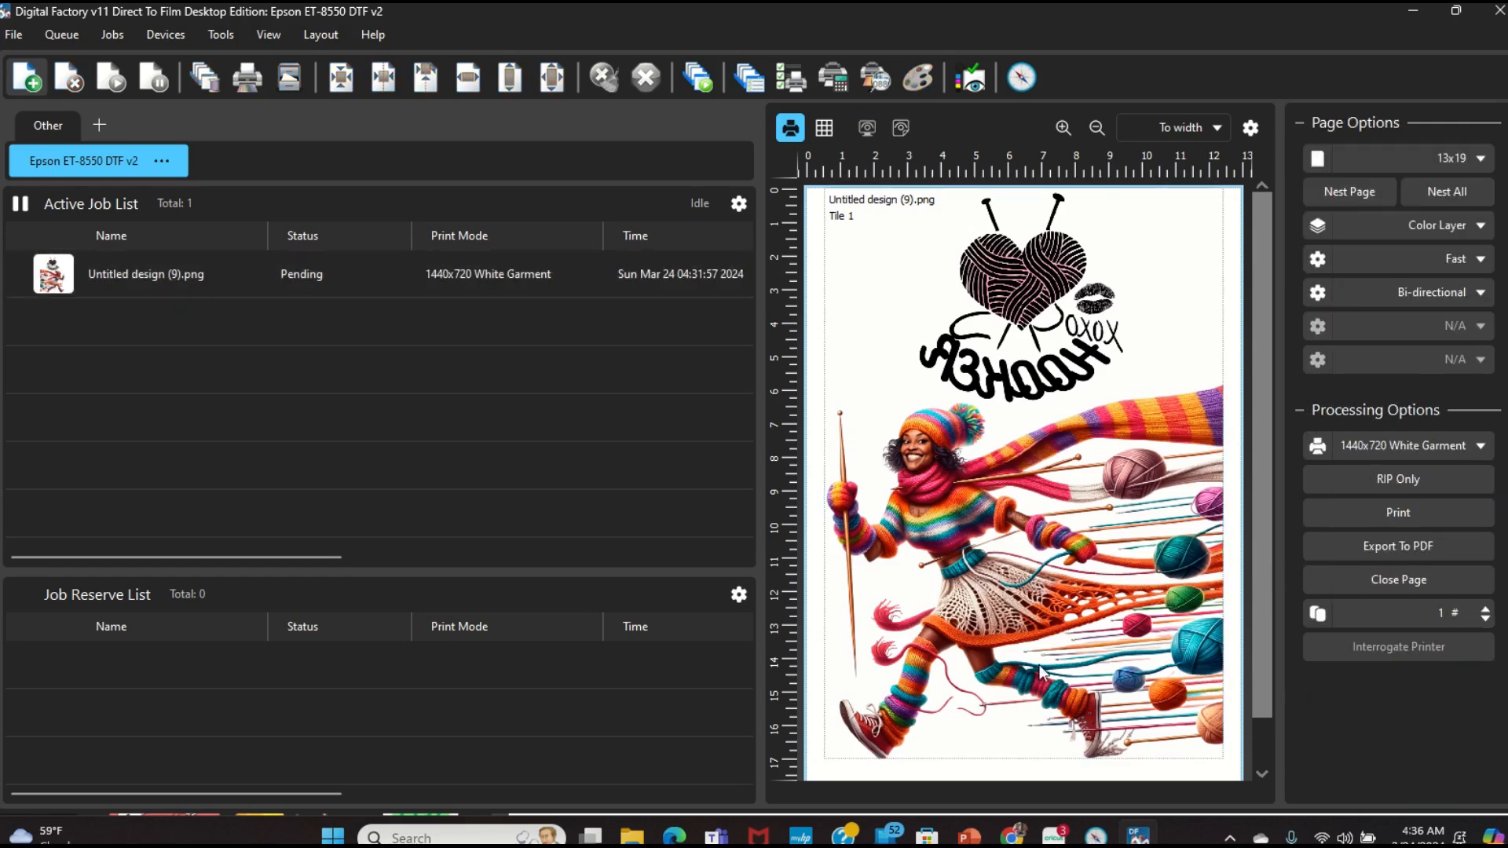
{"action": "left_click", "coordinate": [1039, 664]}
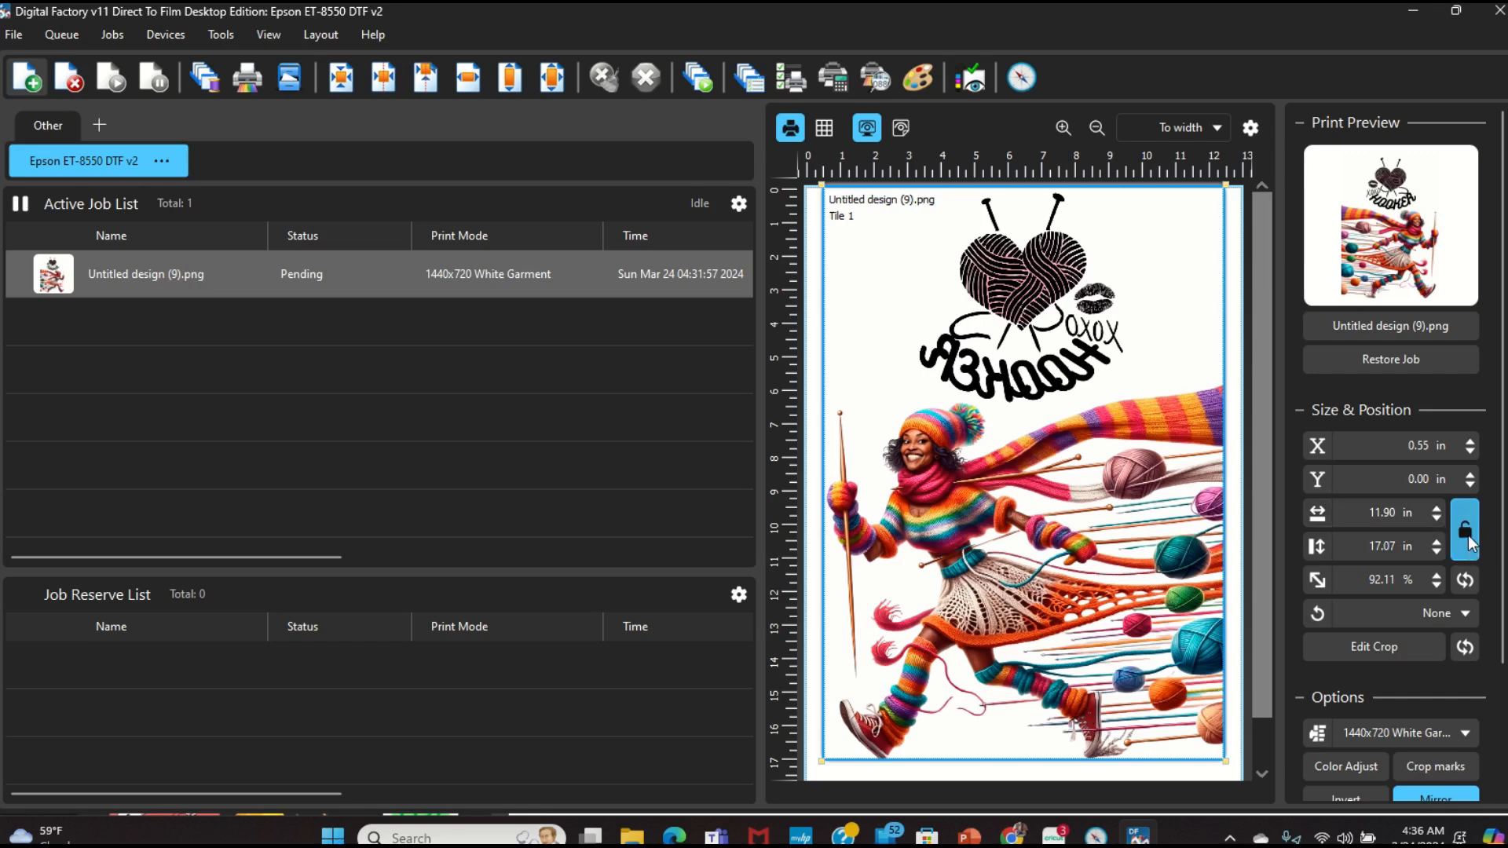
{"action": "double_click", "coordinate": [1361, 511]}
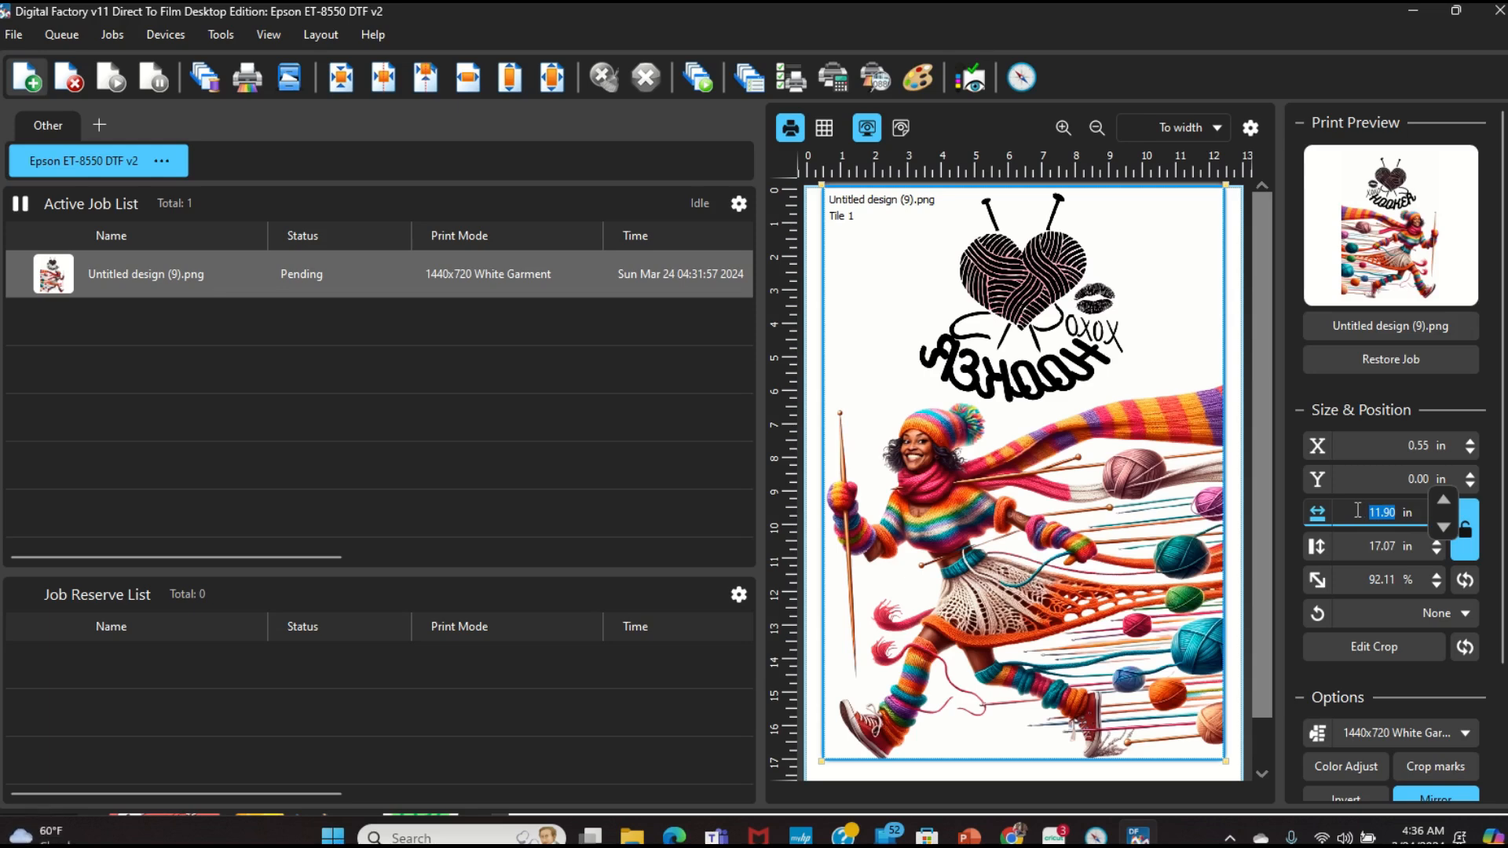
{"action": "type", "text": "12"}
{"action": "key", "text": "Tab"}
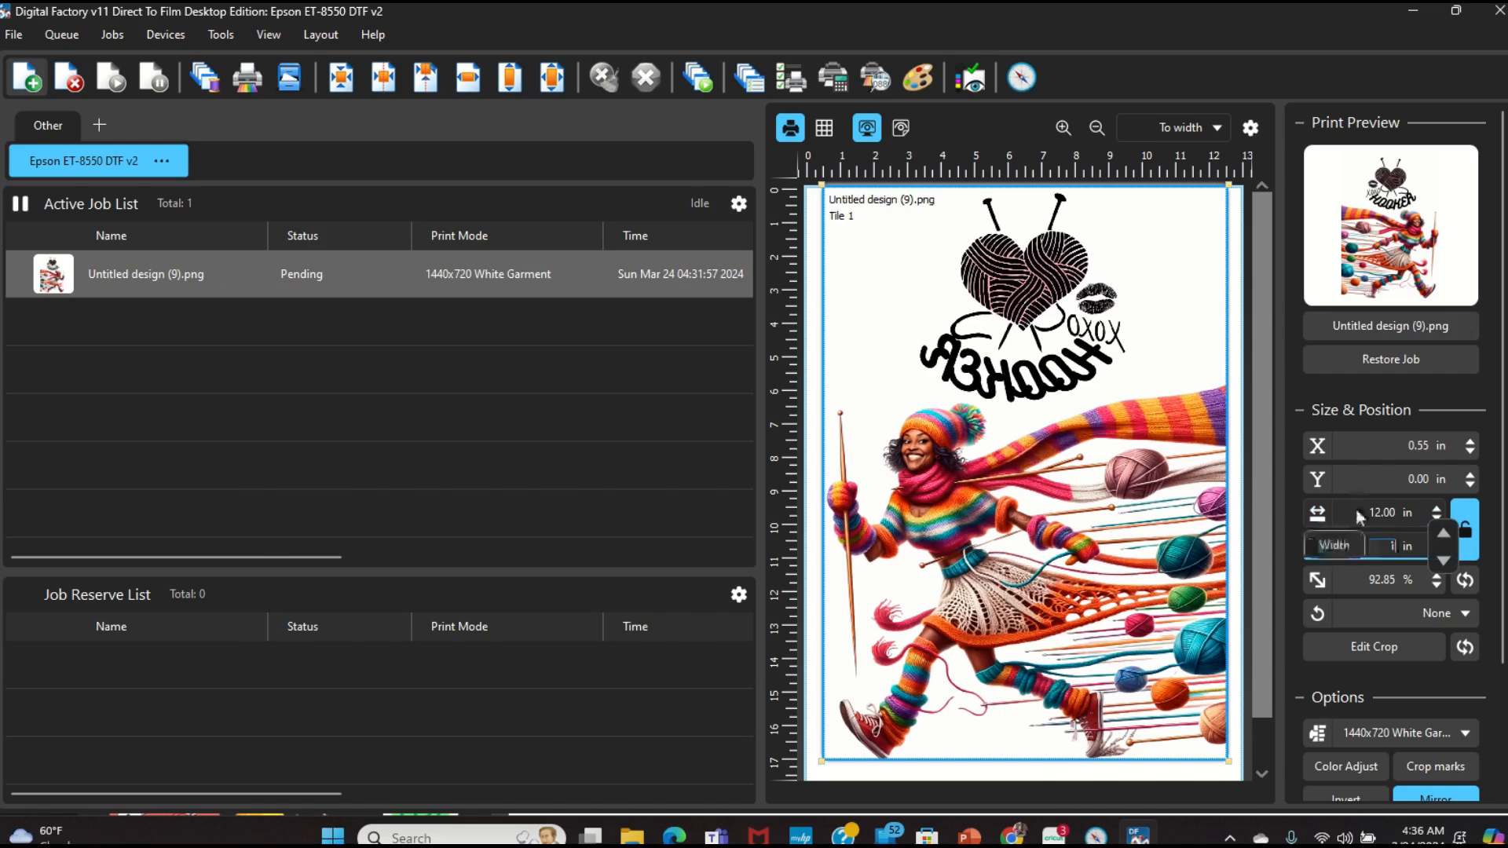
Set the cropped design's height to 17.25 in and lock its proportions again.
{"action": "type", "text": "17.5"}
{"action": "key", "text": "BackSpace"}
{"action": "type", "text": "25"}
{"action": "key", "text": "Tab"}
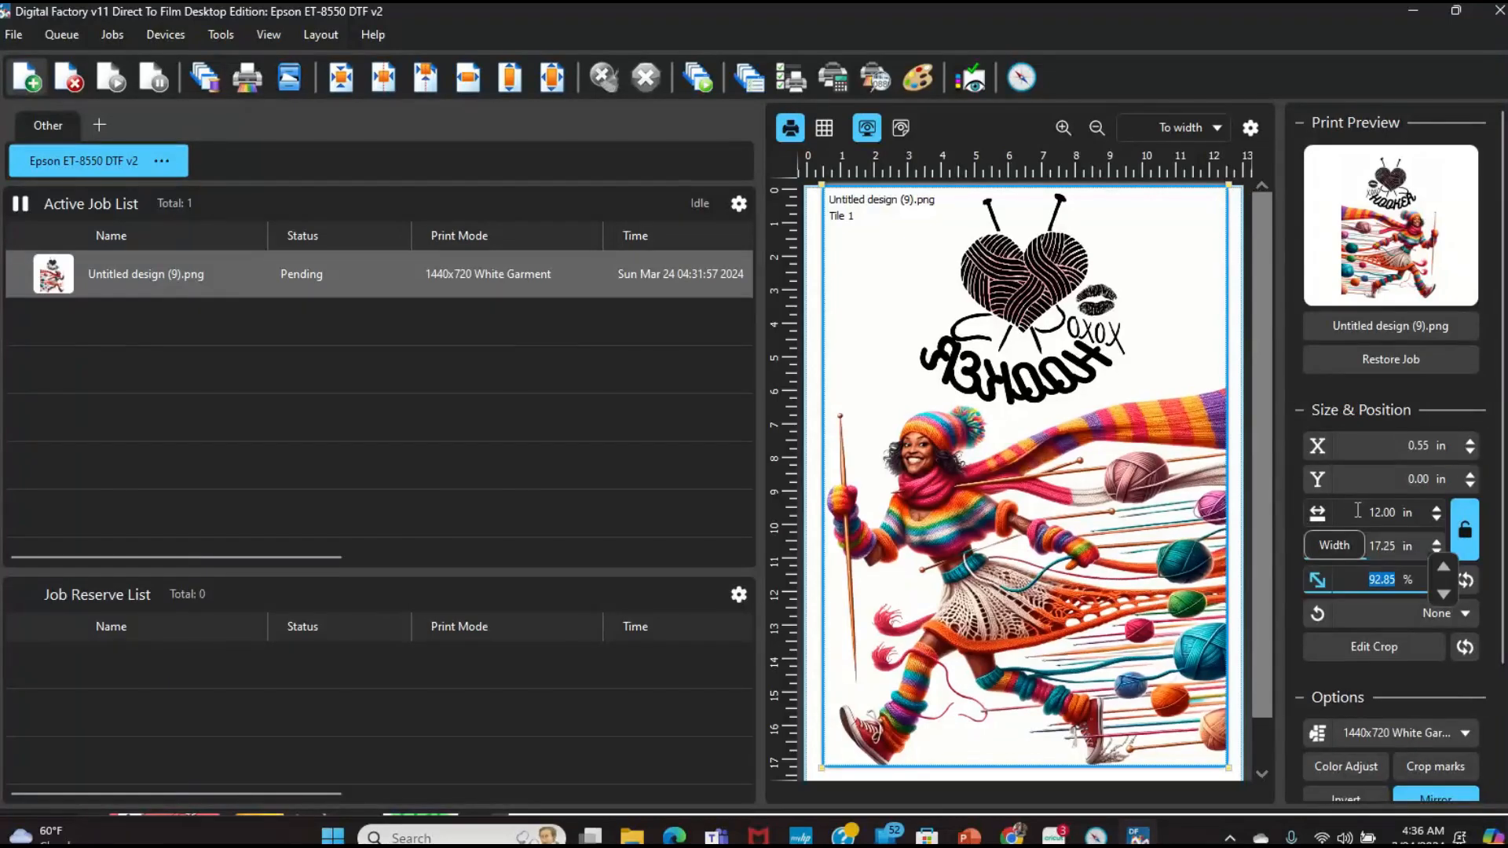
{"action": "left_click", "coordinate": [1469, 534]}
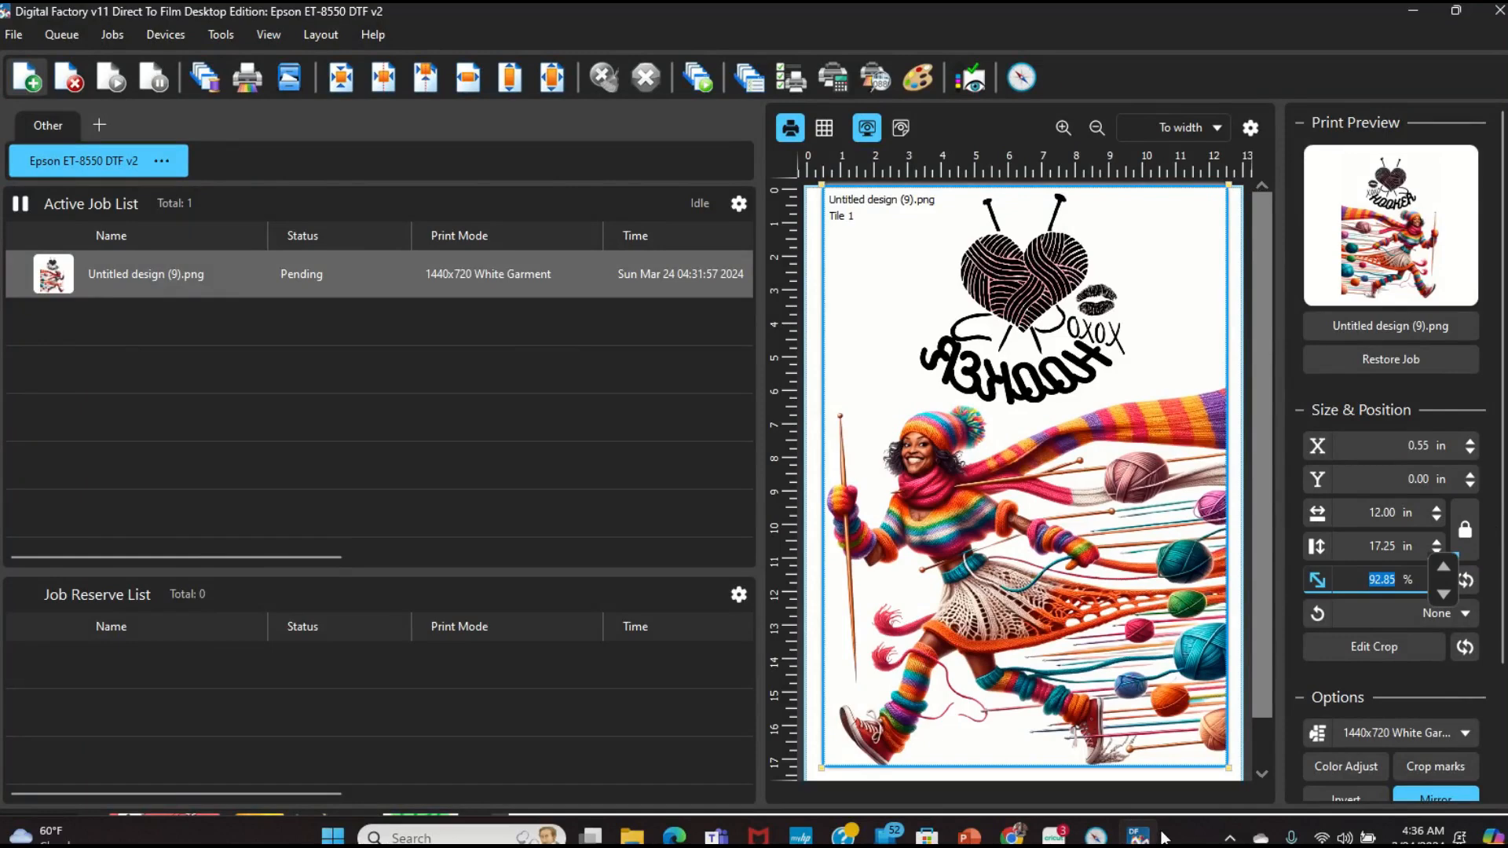
Send the selected design job to print on the Epson ET-8550 DTF v2.
{"action": "mouse_move", "coordinate": [1265, 592]}
{"action": "left_mouse_down"}
{"action": "mouse_move", "coordinate": [1288, 692]}
{"action": "mouse_move", "coordinate": [1288, 593]}
{"action": "left_mouse_up"}
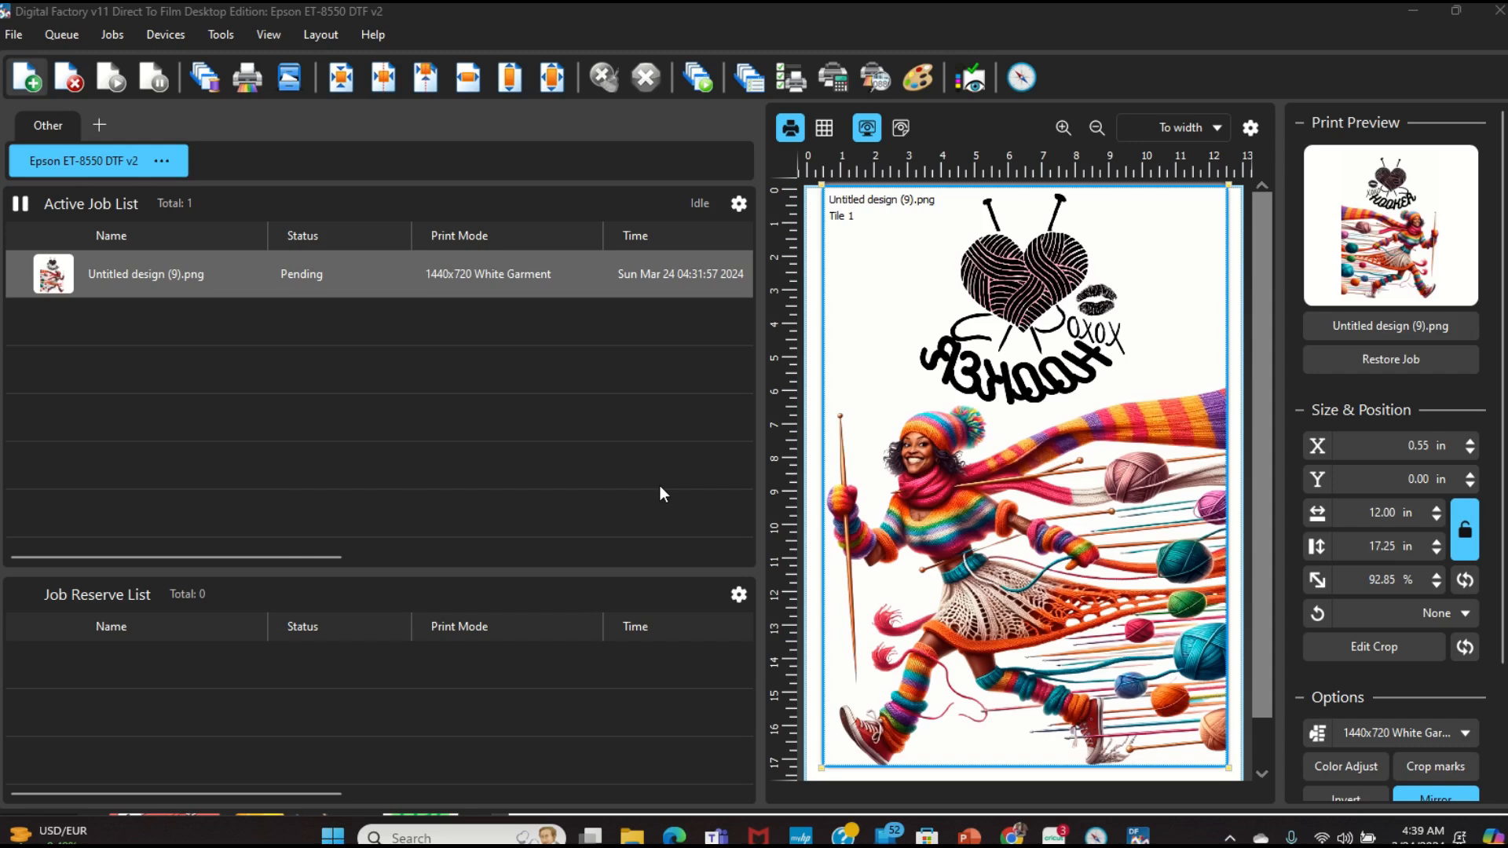
{"action": "left_click", "coordinate": [248, 82]}
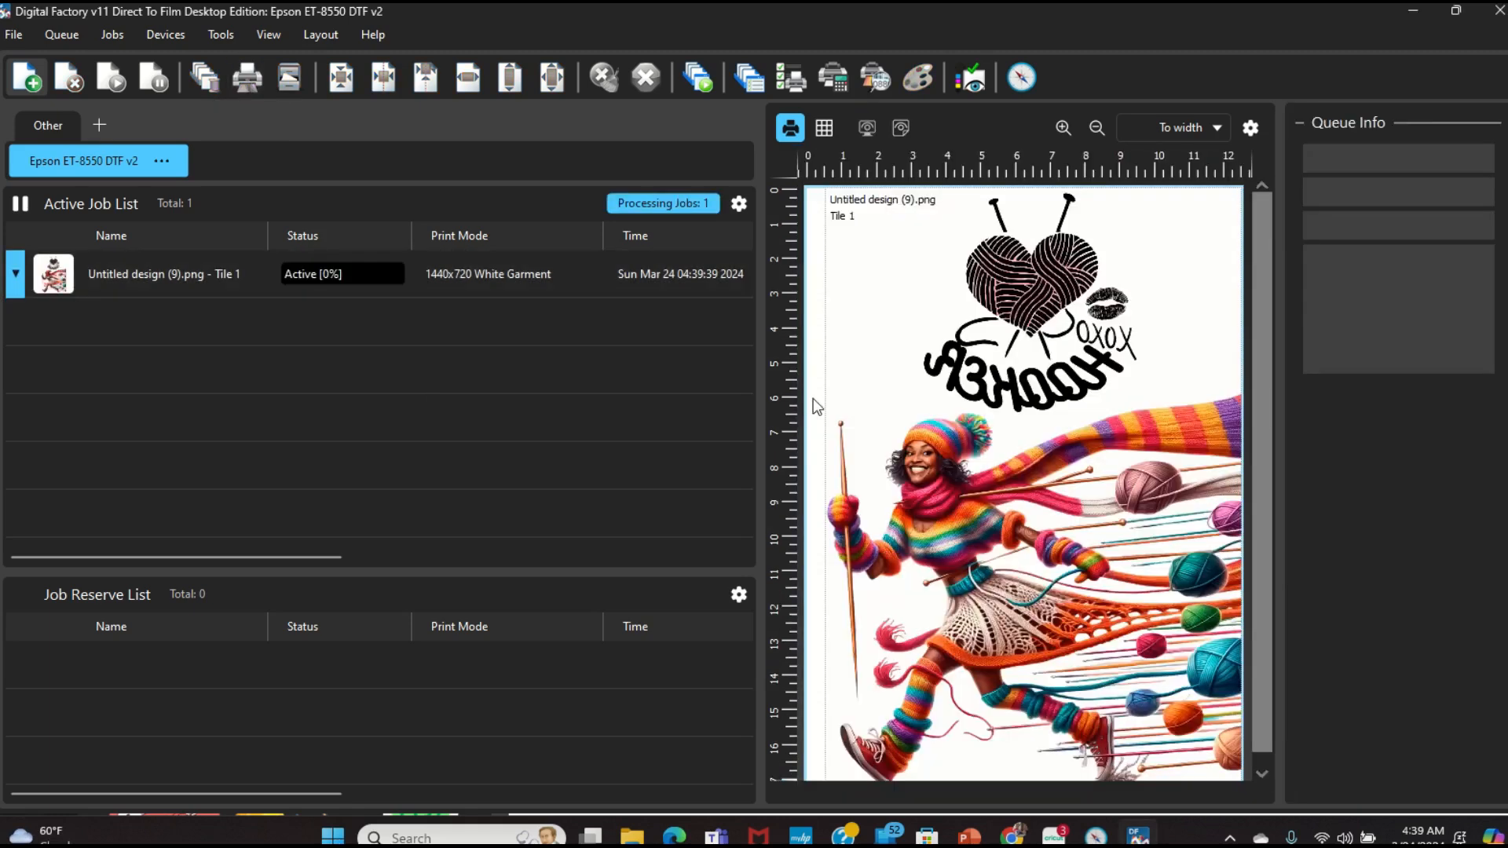